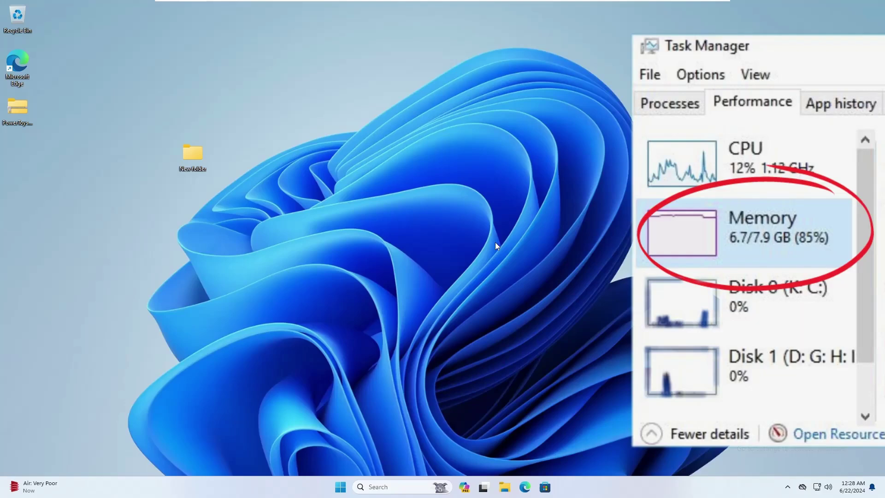
Step: Bring up the Start button's system tools menu to reach Task Manager
{"action": "right_click", "coordinate": [340, 487]}
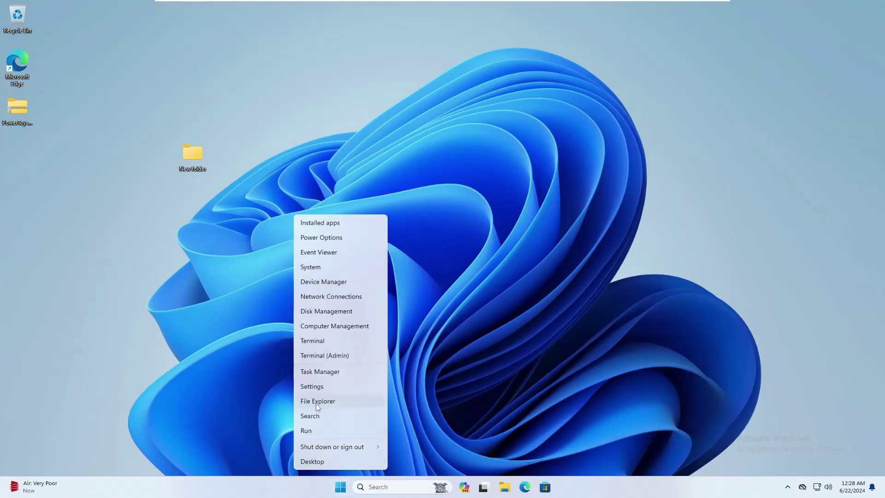
Step: Sort processes by memory in Task Manager and end PowerToys.Run and Microsoft Edge
{"action": "left_click", "coordinate": [331, 373]}
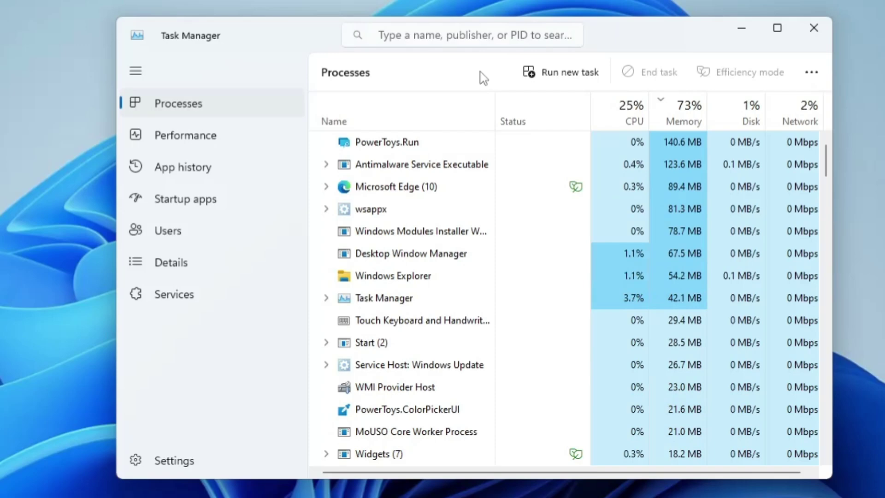
{"action": "left_click", "coordinate": [691, 120]}
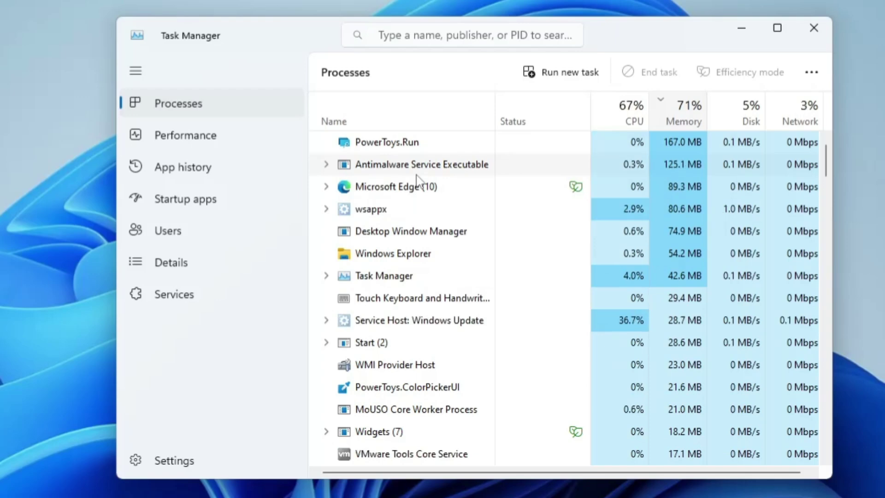
{"action": "right_click", "coordinate": [405, 149]}
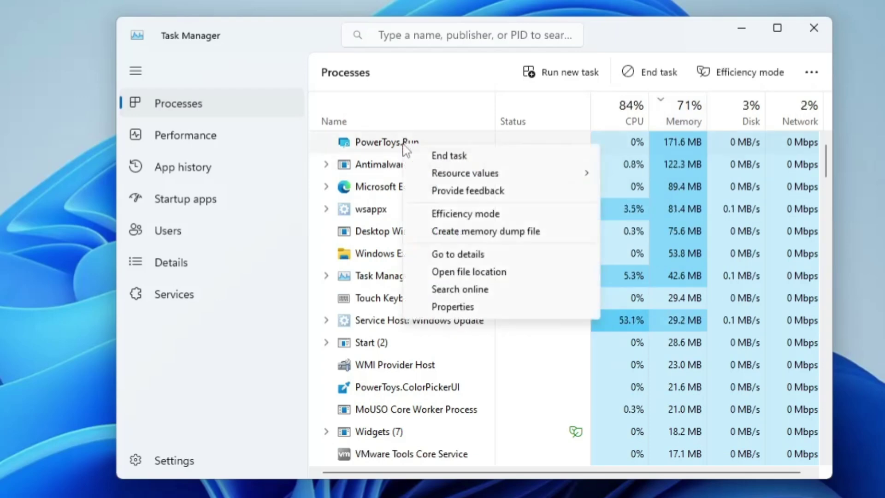
{"action": "left_click", "coordinate": [447, 158]}
{"action": "right_click", "coordinate": [394, 169]}
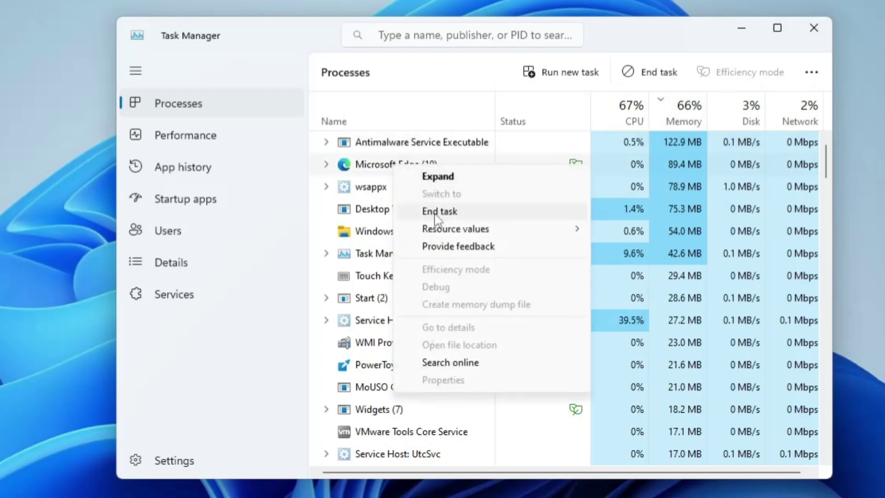
{"action": "left_click", "coordinate": [436, 213]}
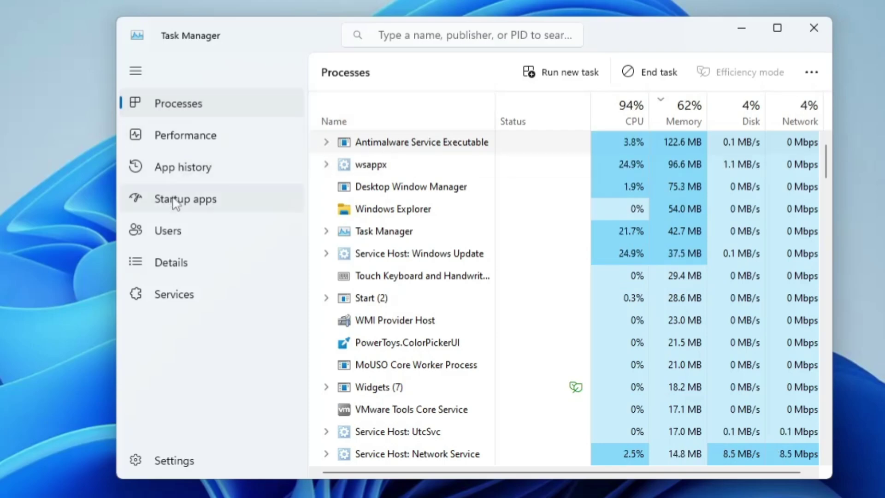
Step: Disable the msedge entry on the Startup apps page
{"action": "left_click", "coordinate": [191, 205]}
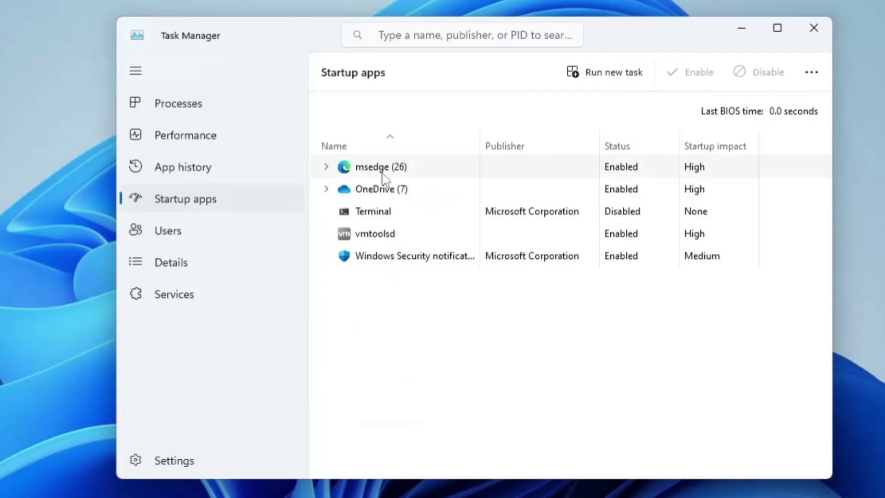
{"action": "left_click", "coordinate": [386, 173]}
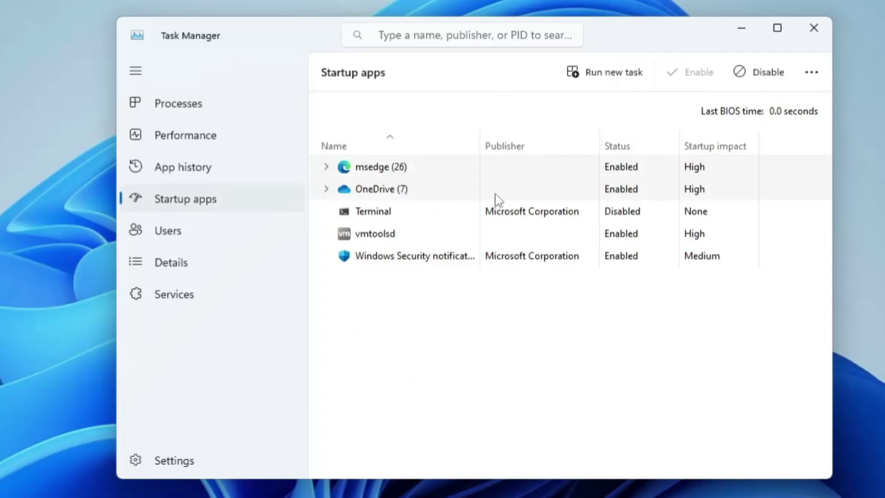
{"action": "right_click", "coordinate": [607, 168]}
{"action": "left_click", "coordinate": [650, 194]}
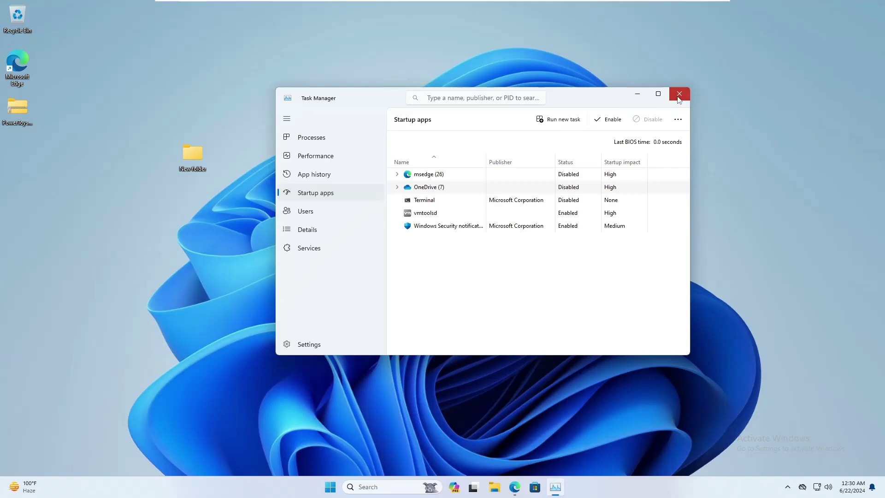
Step: Close Task Manager and launch Registry Editor with administrator rights via search
{"action": "left_click", "coordinate": [679, 93]}
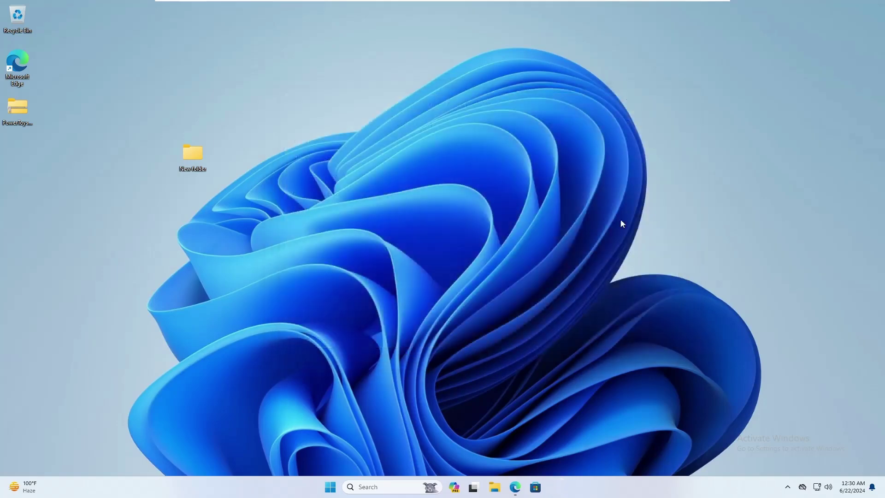
{"action": "left_click", "coordinate": [377, 487]}
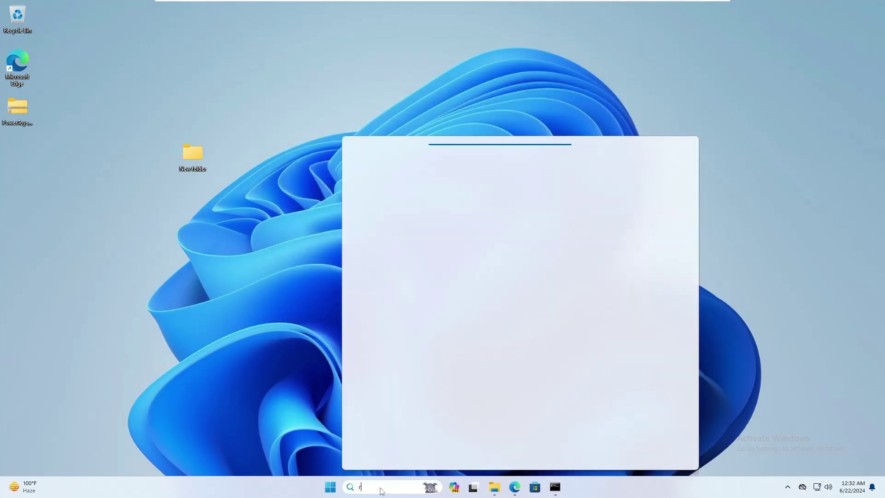
{"action": "type", "text": "rege"}
{"action": "left_click", "coordinate": [459, 206]}
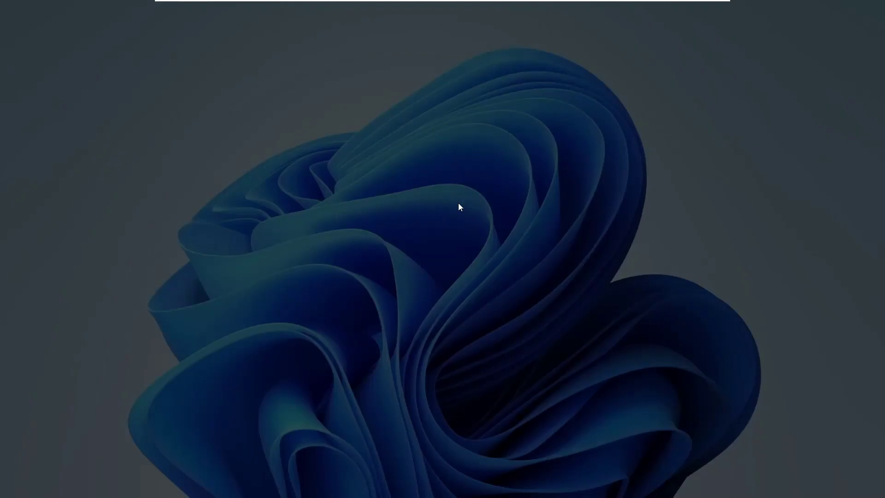
{"action": "left_click", "coordinate": [410, 319]}
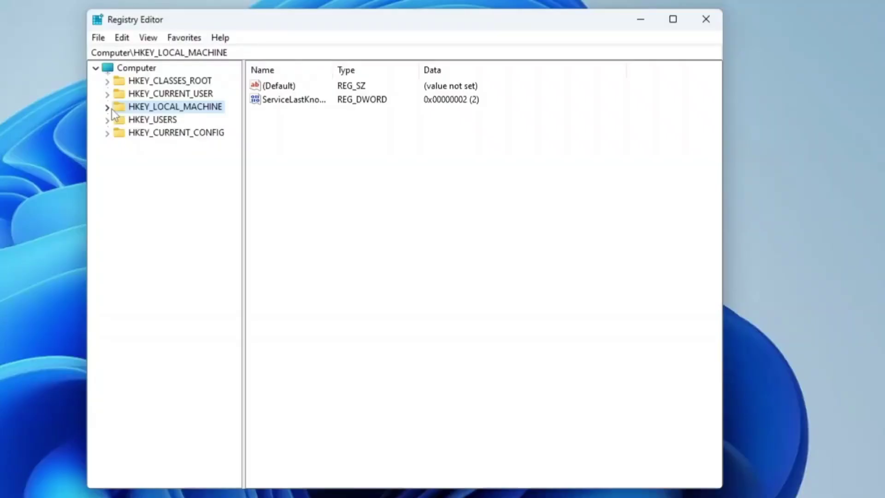
Step: Navigate to HKLM\SYSTEM\ControlSet001\Services\Ndu and edit its Start value
{"action": "double_click", "coordinate": [138, 108]}
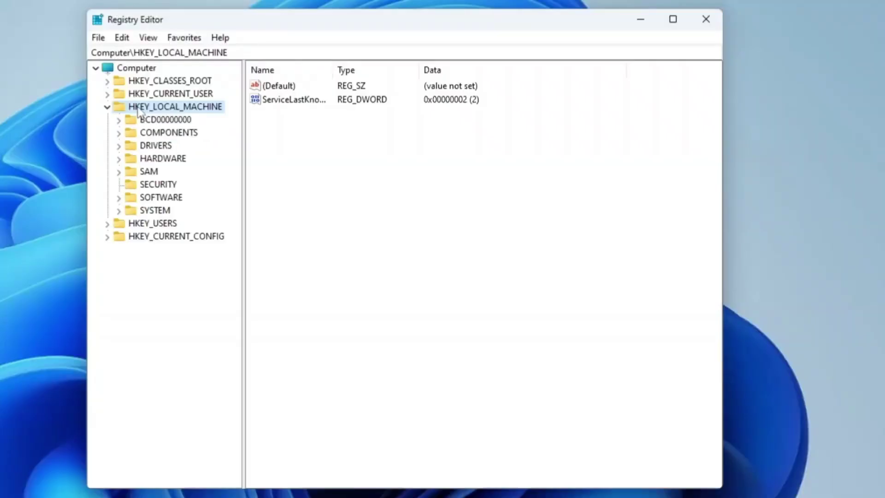
{"action": "double_click", "coordinate": [153, 210]}
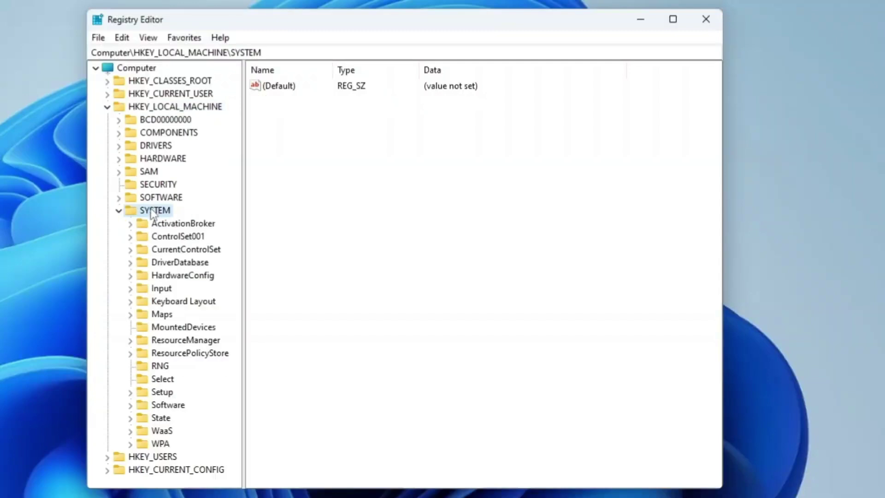
{"action": "double_click", "coordinate": [184, 236]}
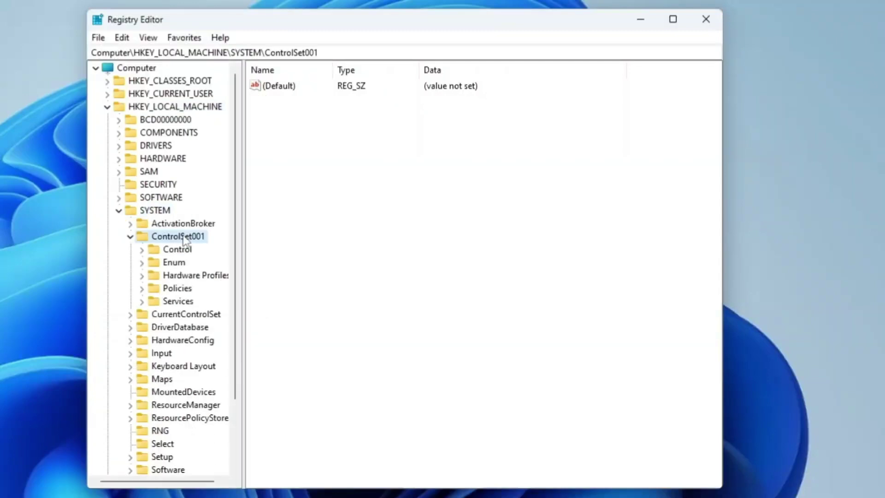
{"action": "double_click", "coordinate": [179, 300]}
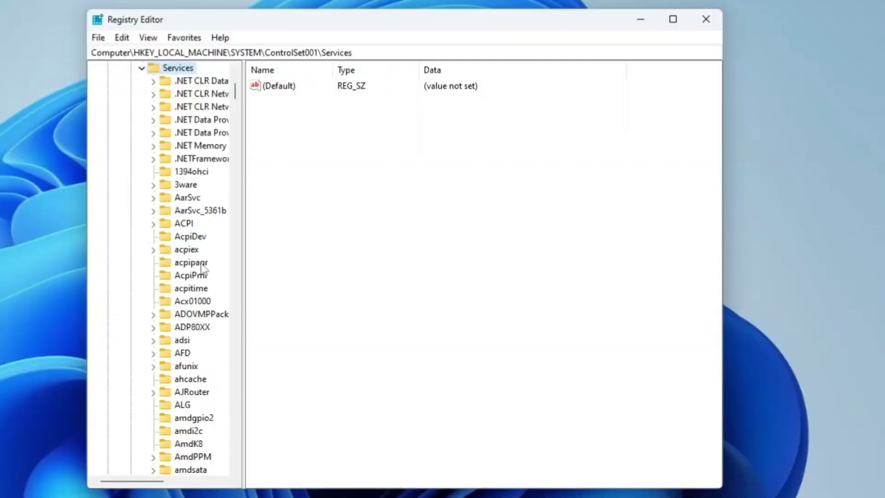
{"action": "left_click", "coordinate": [182, 237]}
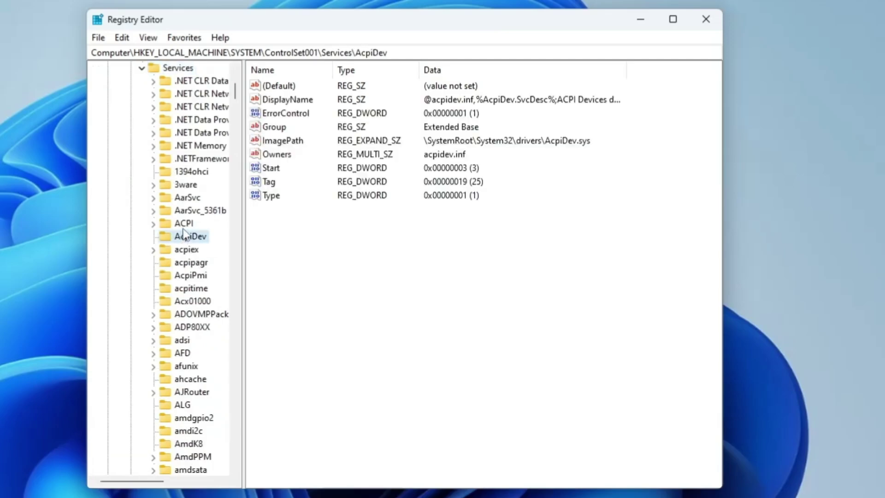
{"action": "key", "text": "n"}
{"action": "scroll", "coordinate": [190, 228], "scroll_direction": "down", "scroll_amount": 2}
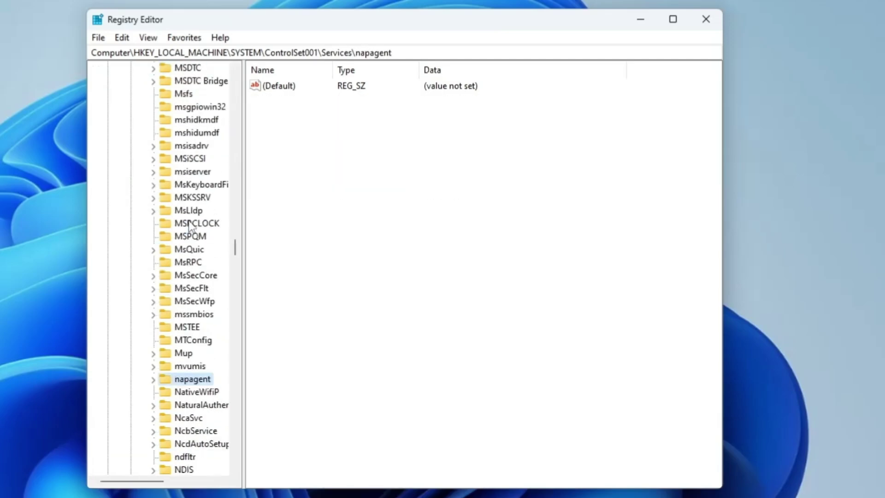
{"action": "scroll", "coordinate": [185, 263], "scroll_direction": "down", "scroll_amount": 2}
{"action": "scroll", "coordinate": [197, 355], "scroll_direction": "down", "scroll_amount": 1}
{"action": "scroll", "coordinate": [197, 364], "scroll_direction": "down", "scroll_amount": 1}
{"action": "scroll", "coordinate": [196, 365], "scroll_direction": "down", "scroll_amount": 2}
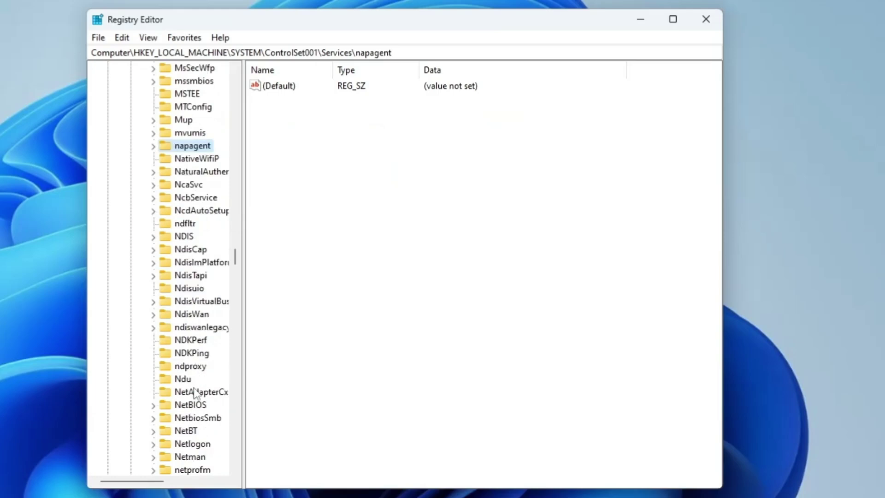
{"action": "left_click", "coordinate": [187, 380]}
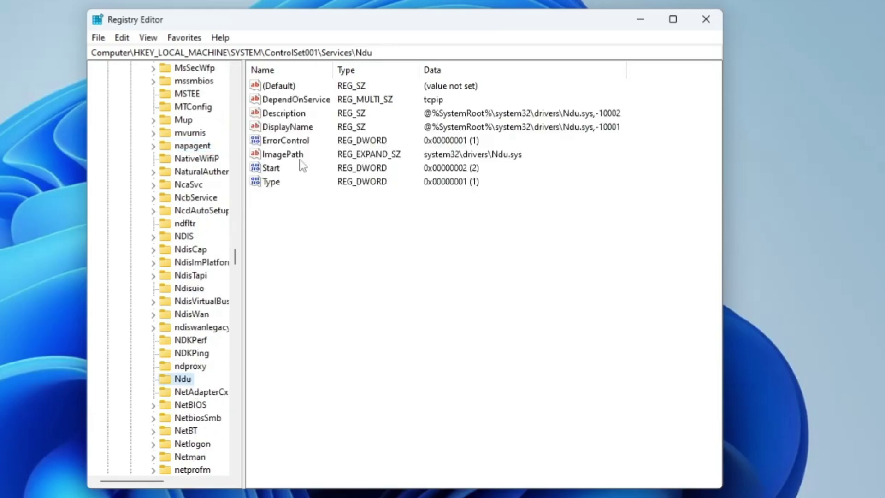
{"action": "double_click", "coordinate": [277, 173]}
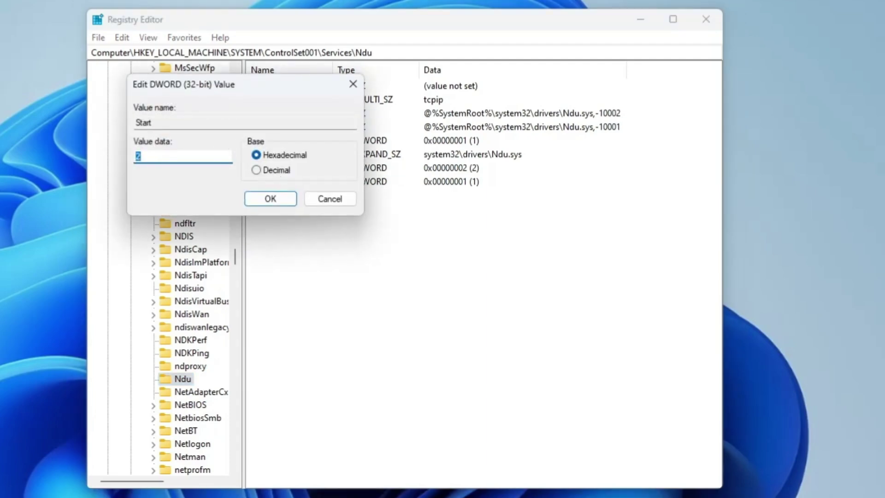
Step: Save 4 as Ndu's Start value and navigate to Control\Session Manager\Memory Management
{"action": "left_click", "coordinate": [270, 200]}
{"action": "left_click_drag", "start_coordinate": [238, 257], "coordinate": [254, 86]}
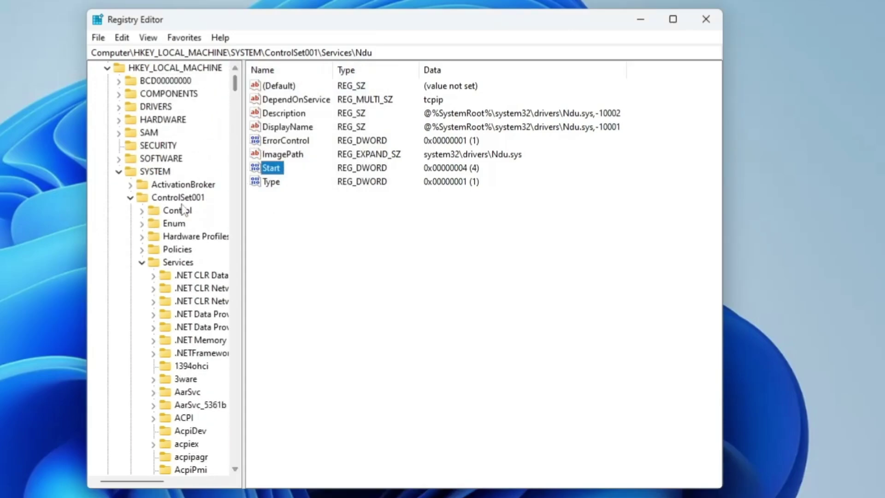
{"action": "left_click", "coordinate": [141, 263]}
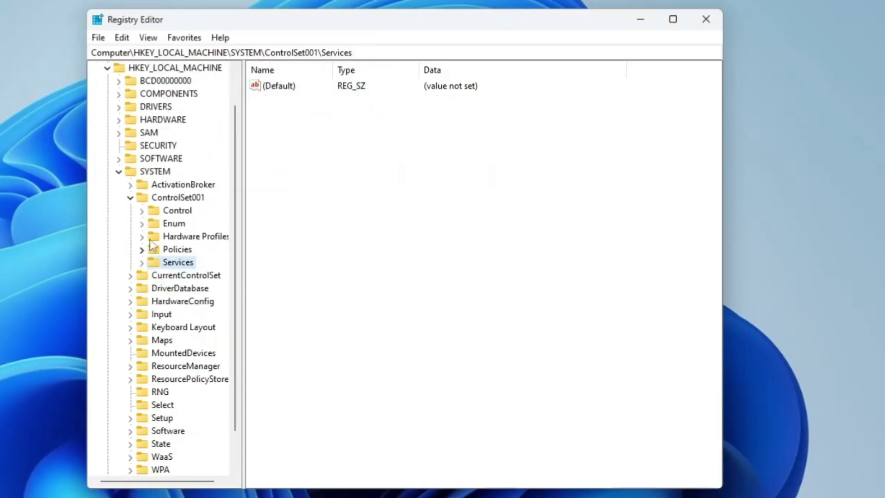
{"action": "left_click", "coordinate": [142, 211]}
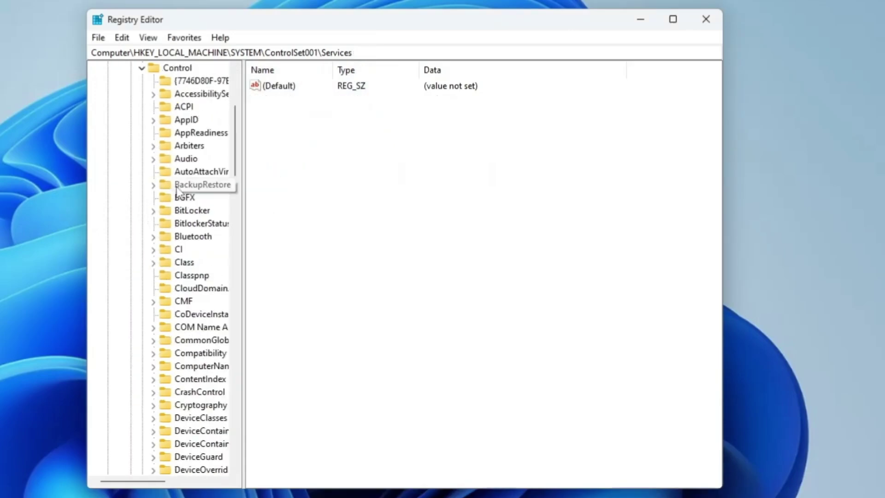
{"action": "left_click", "coordinate": [184, 217]}
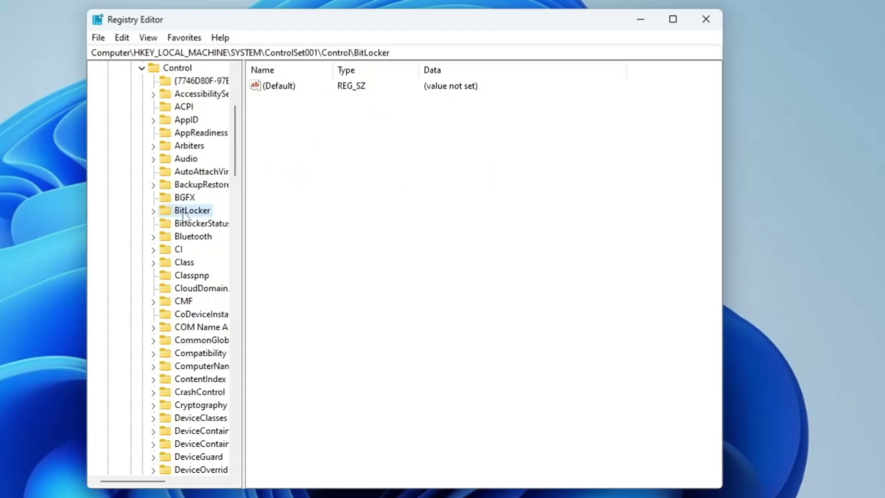
{"action": "key", "text": "d"}
{"action": "scroll", "coordinate": [178, 287], "scroll_direction": "down", "scroll_amount": 1}
{"action": "scroll", "coordinate": [179, 288], "scroll_direction": "down", "scroll_amount": 6}
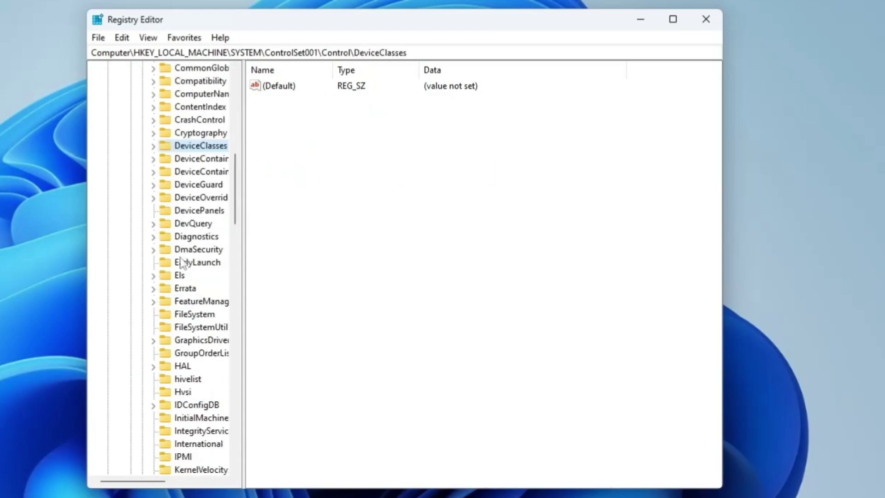
{"action": "scroll", "coordinate": [179, 288], "scroll_direction": "down", "scroll_amount": 3}
{"action": "key", "text": "s"}
{"action": "scroll", "coordinate": [179, 288], "scroll_direction": "down", "scroll_amount": 3}
{"action": "scroll", "coordinate": [179, 298], "scroll_direction": "down", "scroll_amount": 3}
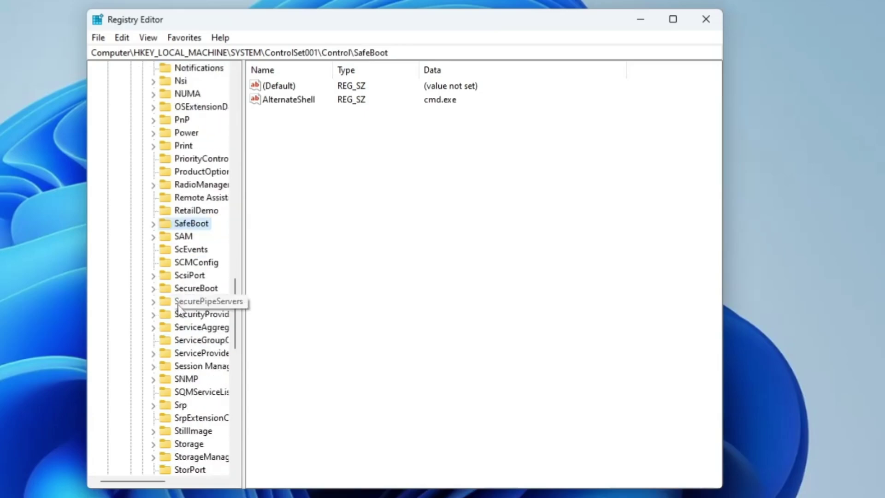
{"action": "scroll", "coordinate": [178, 305], "scroll_direction": "right", "scroll_amount": 2}
{"action": "double_click", "coordinate": [145, 369]}
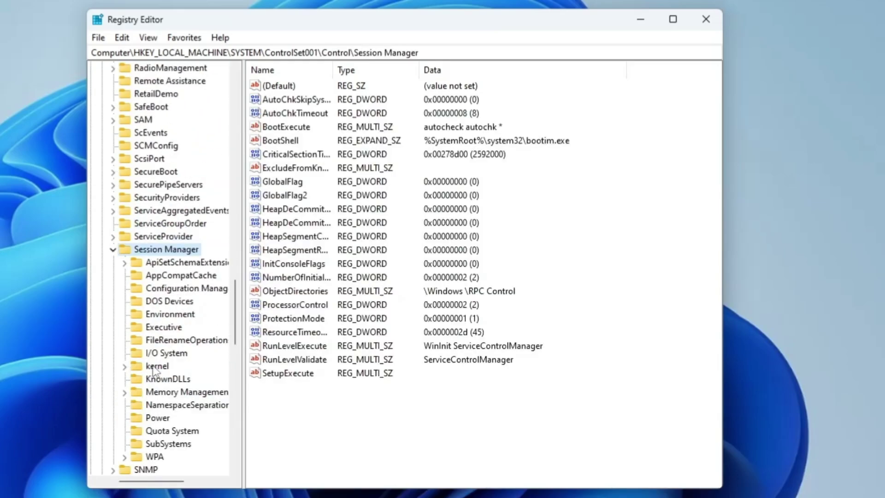
{"action": "double_click", "coordinate": [168, 392]}
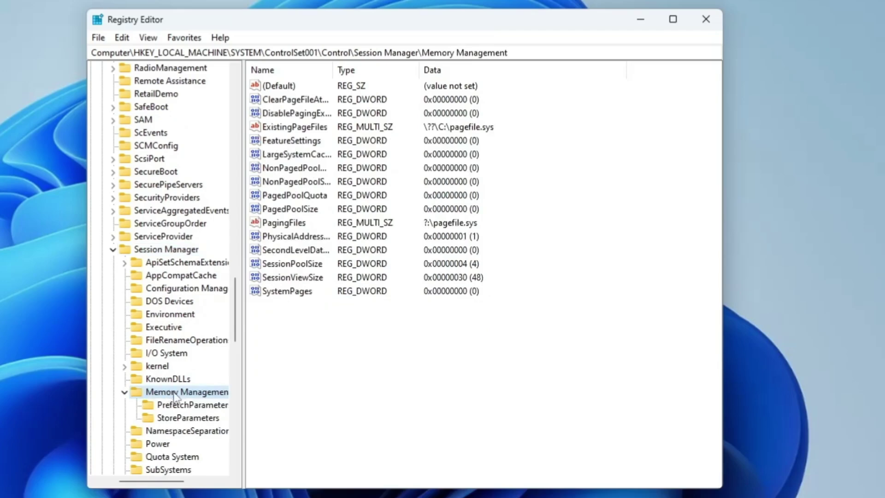
Step: Set ClearPageFileAtShutdown to 1 and NonPagedPoolSize to 192
{"action": "double_click", "coordinate": [286, 102]}
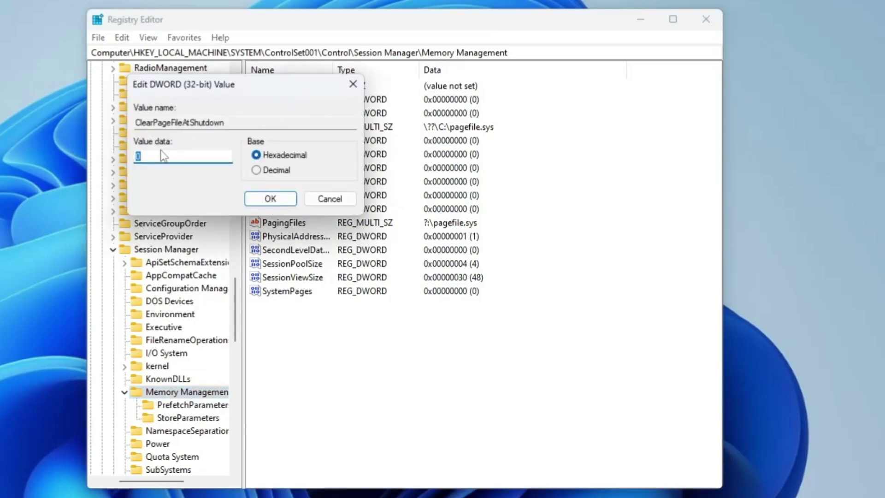
{"action": "type", "text": "1"}
{"action": "left_click", "coordinate": [265, 198]}
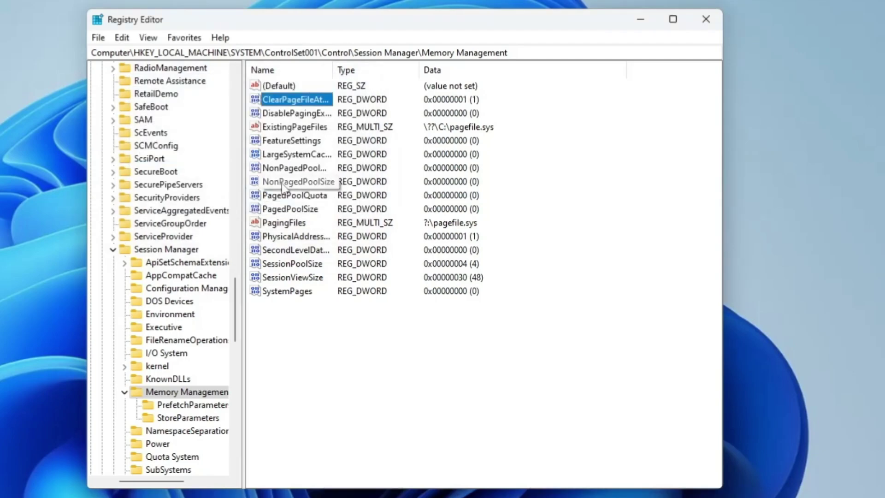
{"action": "double_click", "coordinate": [320, 184]}
{"action": "type", "text": "192"}
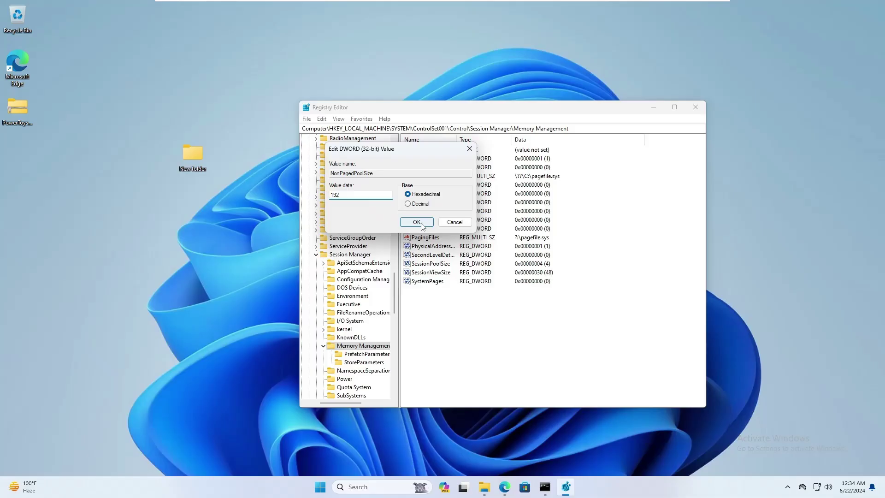
{"action": "left_click", "coordinate": [270, 199]}
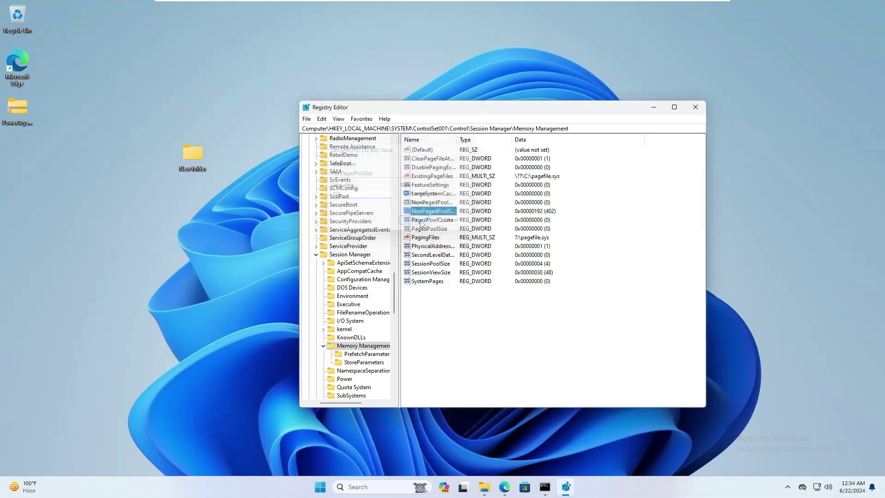
Step: Close Registry Editor and reach the Performance Options from System Properties' Advanced settings
{"action": "left_click", "coordinate": [697, 108]}
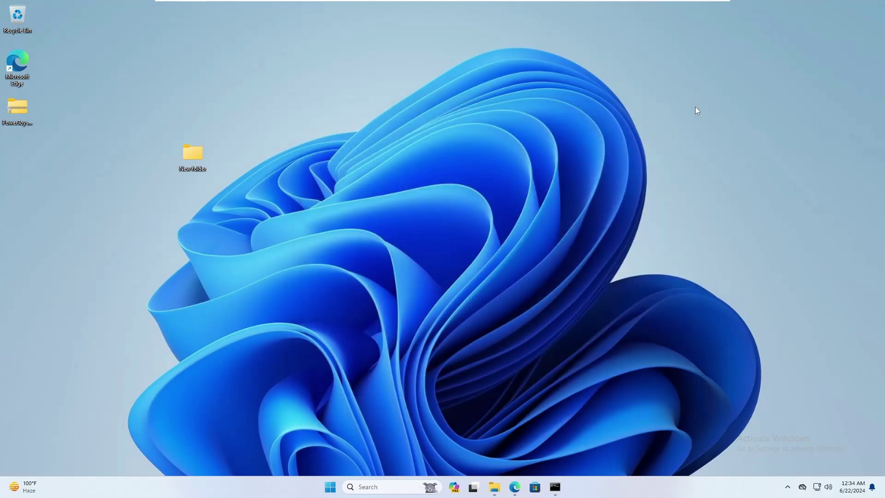
{"action": "type", "text": "sysdm.cpl"}
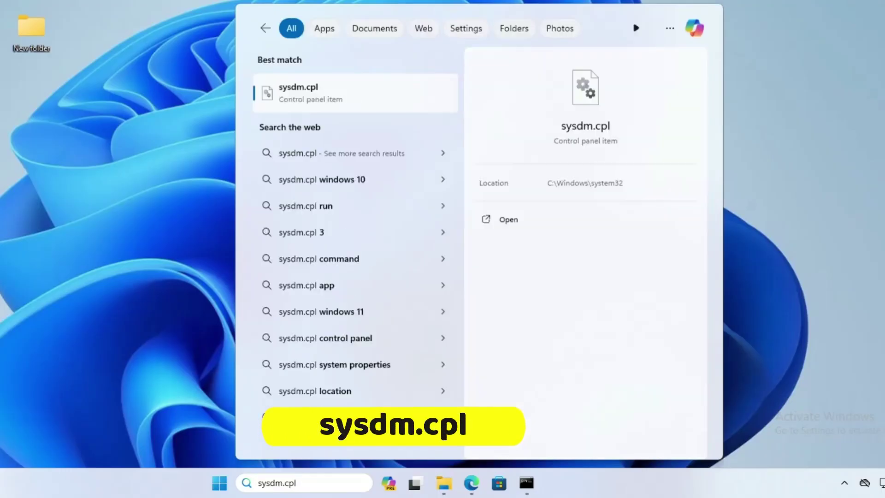
{"action": "key", "text": "Return"}
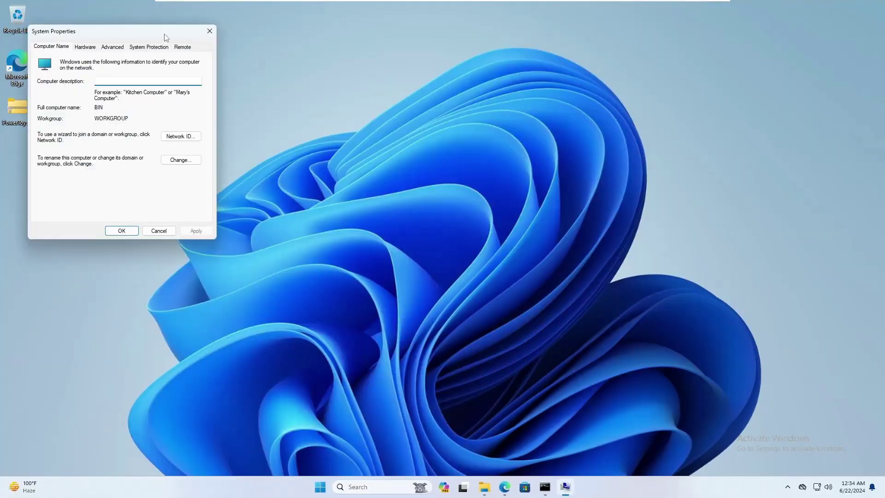
{"action": "left_click_drag", "start_coordinate": [164, 38], "coordinate": [484, 125]}
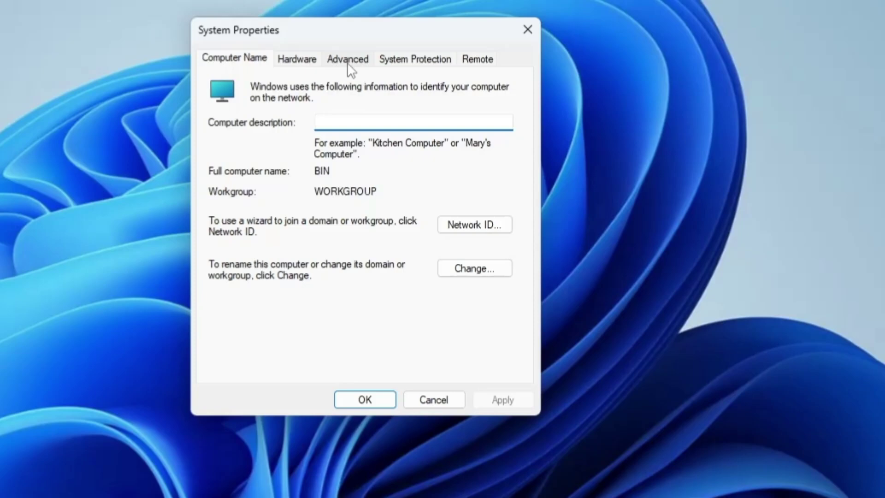
{"action": "left_click", "coordinate": [432, 135]}
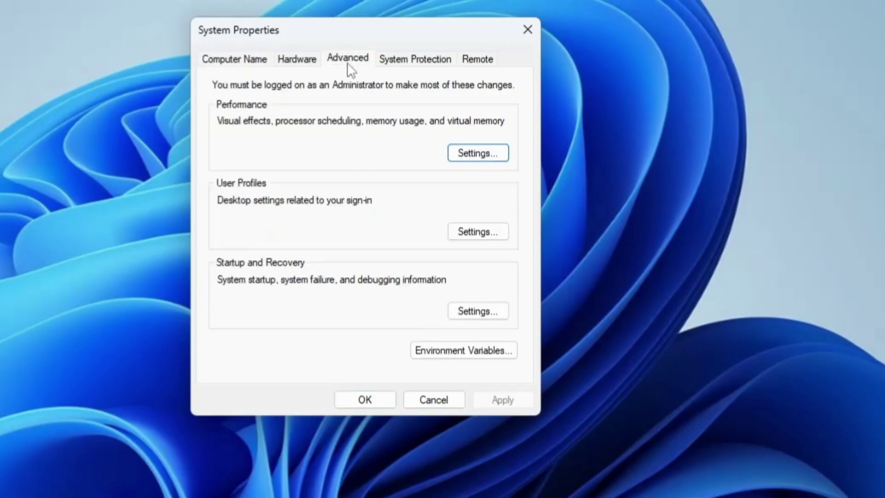
{"action": "left_click", "coordinate": [479, 153]}
{"action": "left_click_drag", "start_coordinate": [391, 103], "coordinate": [396, 0]}
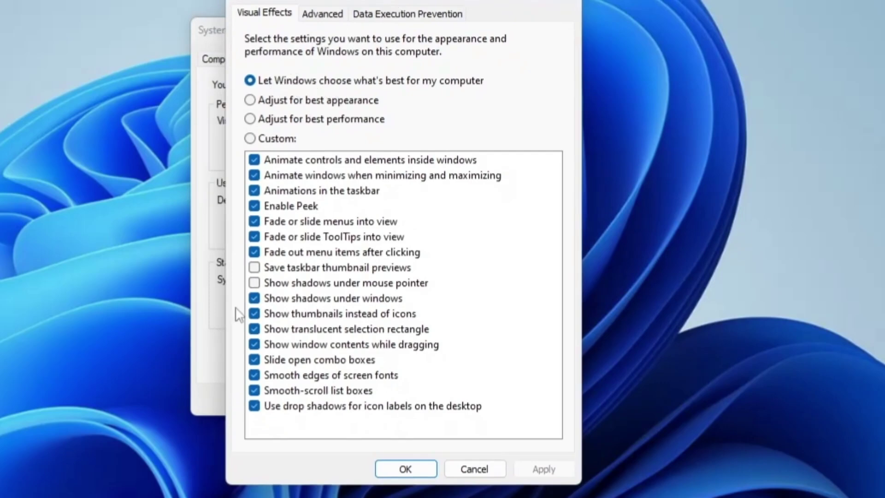
Step: Adjust for best performance, keeping only window animation, thumbnails and smooth font edges, and apply
{"action": "left_click", "coordinate": [293, 120]}
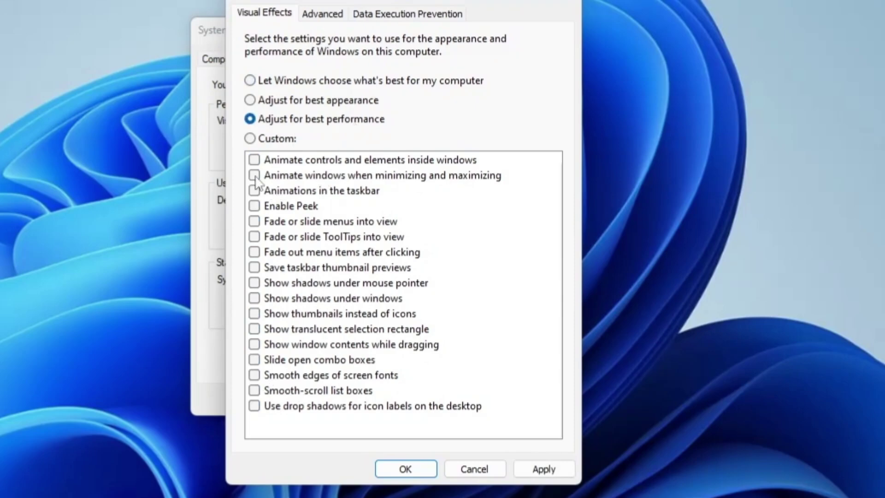
{"action": "left_click", "coordinate": [271, 176]}
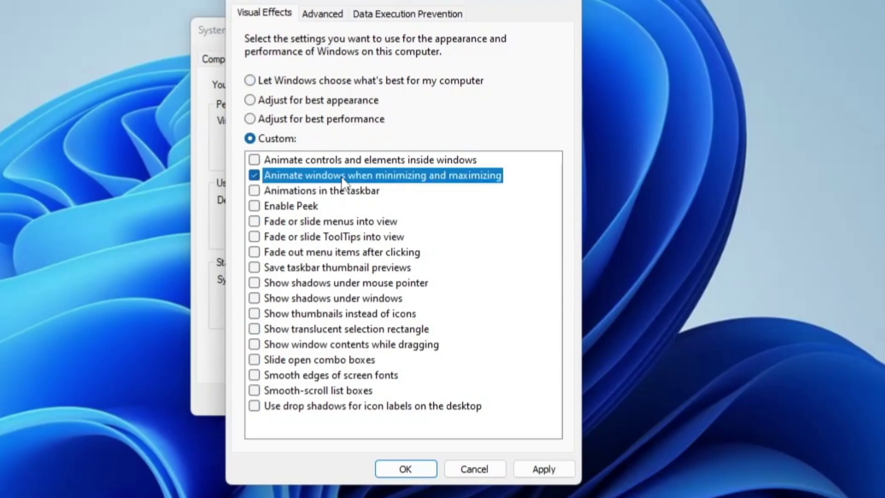
{"action": "left_click", "coordinate": [256, 315]}
{"action": "left_click", "coordinate": [254, 376]}
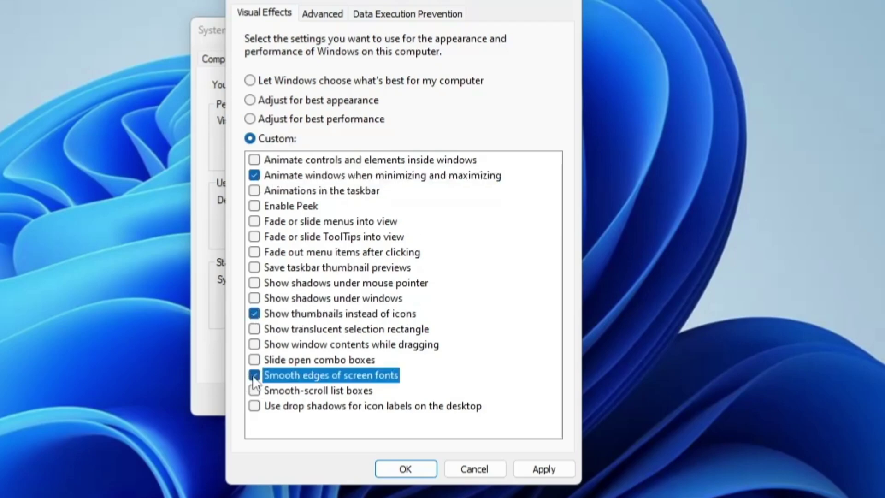
{"action": "left_click", "coordinate": [544, 468]}
{"action": "left_click", "coordinate": [408, 470]}
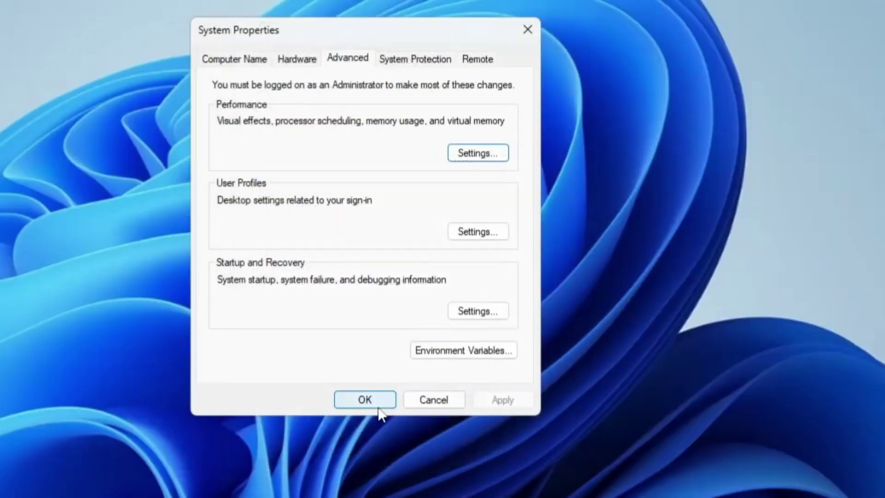
{"action": "left_click", "coordinate": [378, 405]}
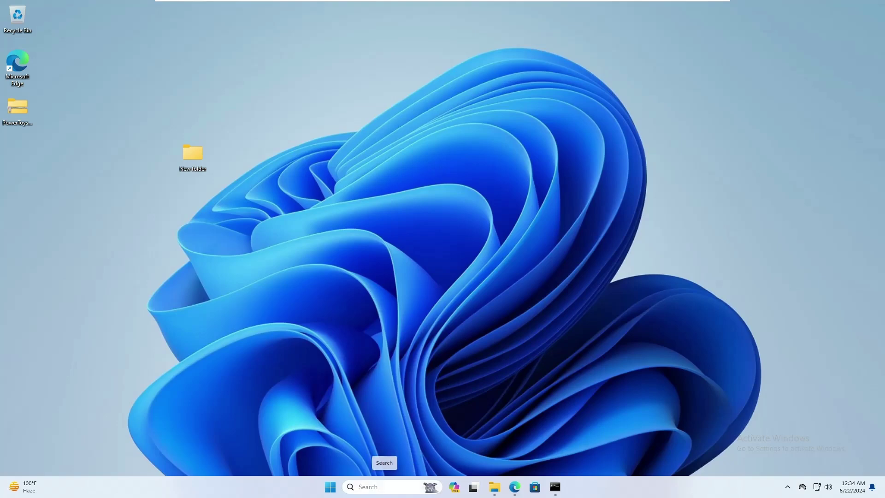
Step: Launch the Services console from search and select Background Intelligent Transfer Service
{"action": "left_click", "coordinate": [373, 487]}
{"action": "type", "text": "ser"}
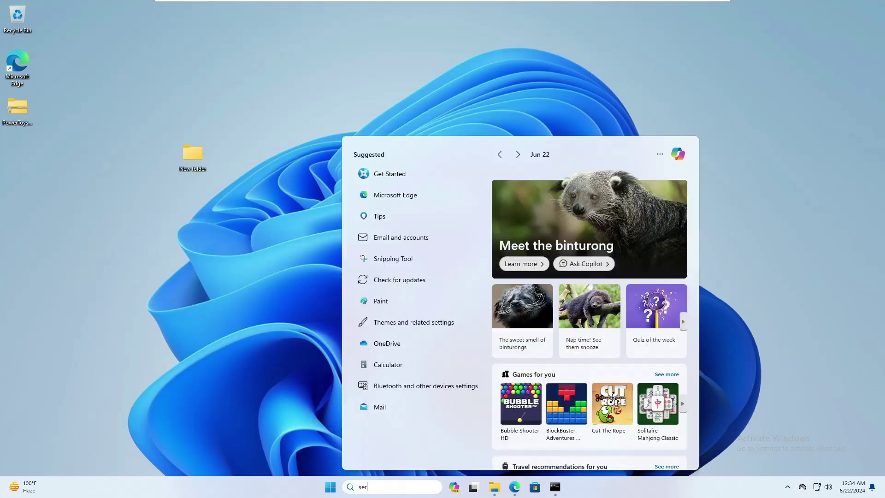
{"action": "type", "text": "vices"}
{"action": "key", "text": "Return"}
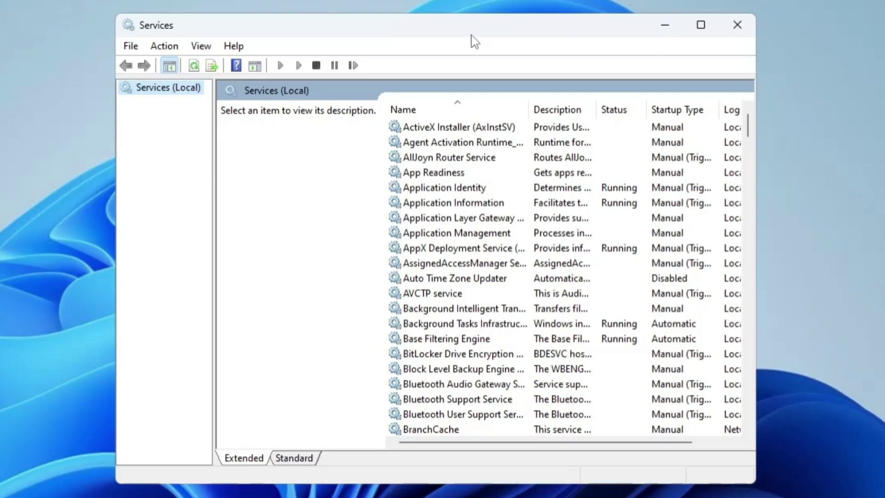
{"action": "scroll", "coordinate": [429, 304], "scroll_direction": "down", "scroll_amount": 1}
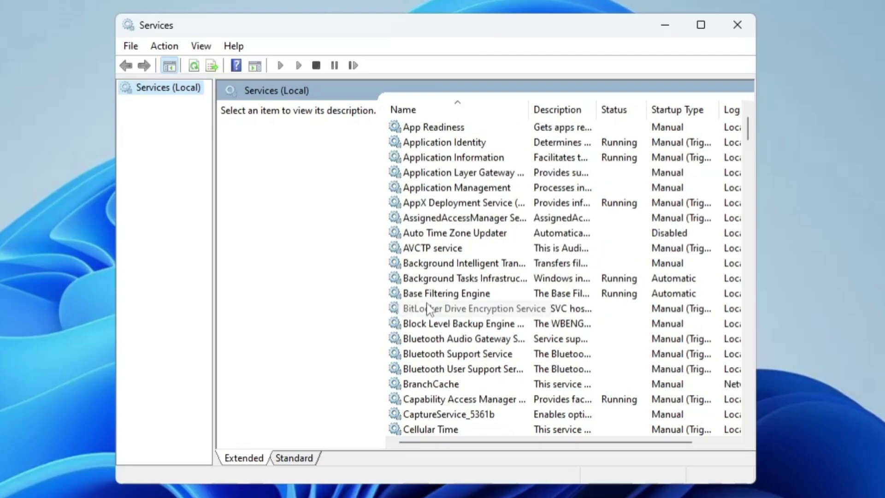
{"action": "left_click", "coordinate": [431, 293]}
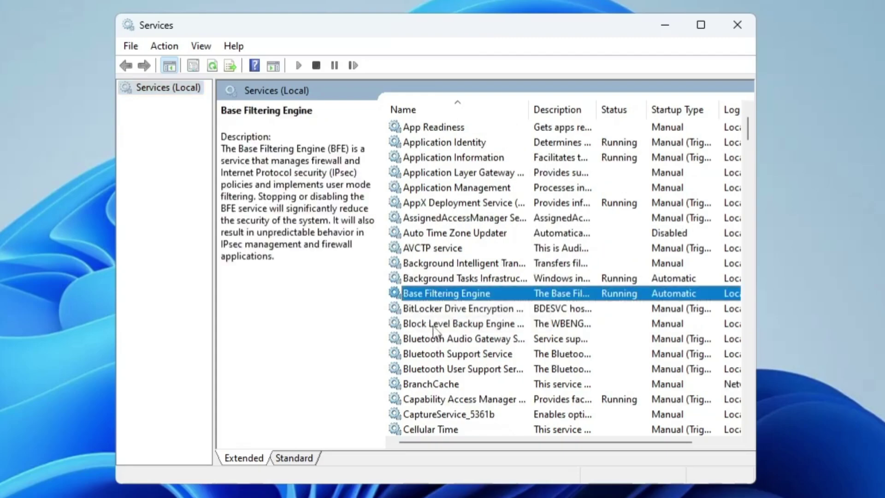
{"action": "left_click", "coordinate": [443, 266]}
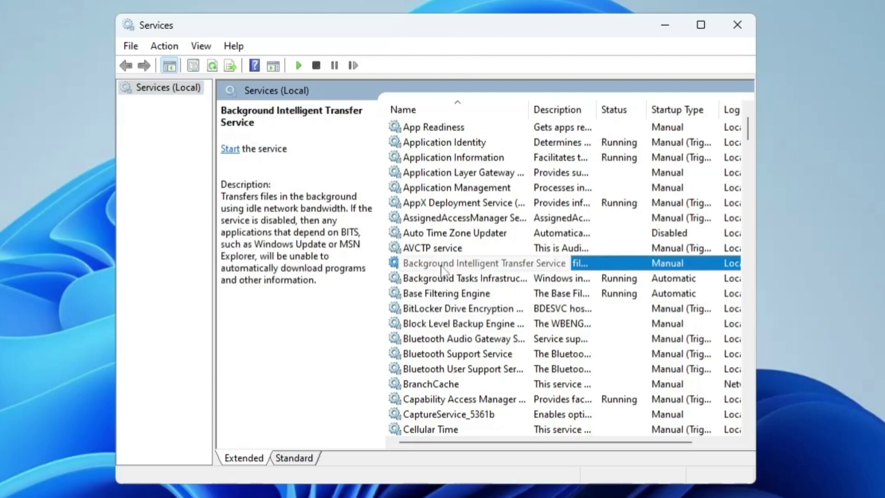
Step: Set Background Intelligent Transfer Service's startup type to Disabled
{"action": "double_click", "coordinate": [443, 270]}
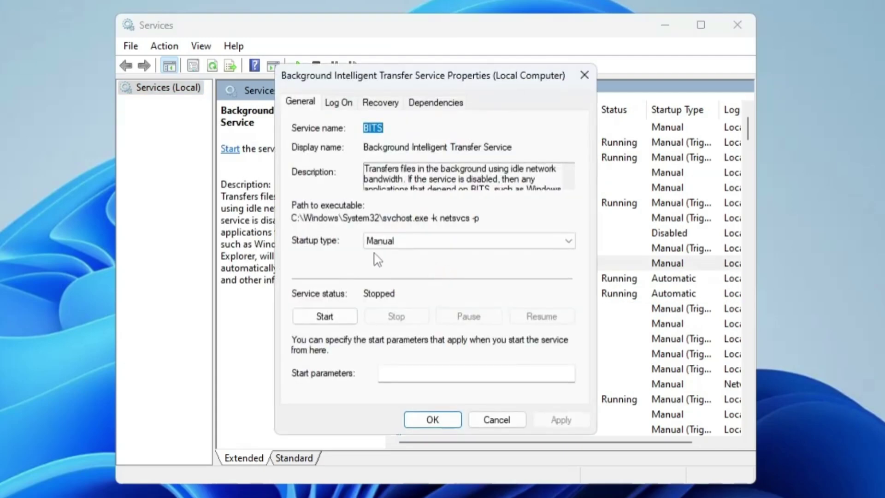
{"action": "left_click", "coordinate": [415, 247]}
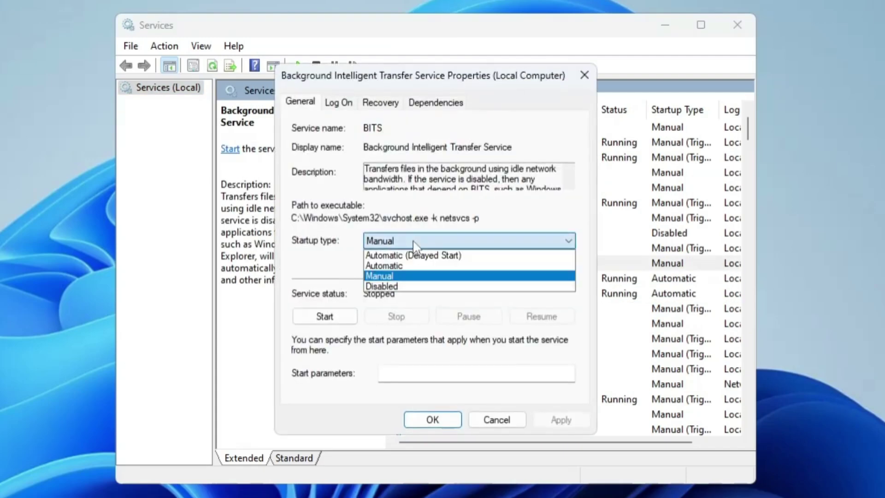
{"action": "left_click", "coordinate": [389, 287]}
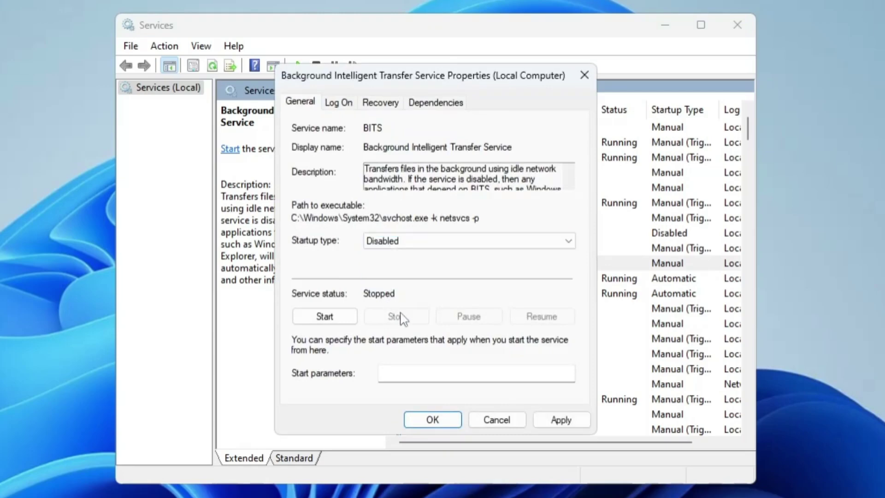
{"action": "left_click", "coordinate": [561, 420]}
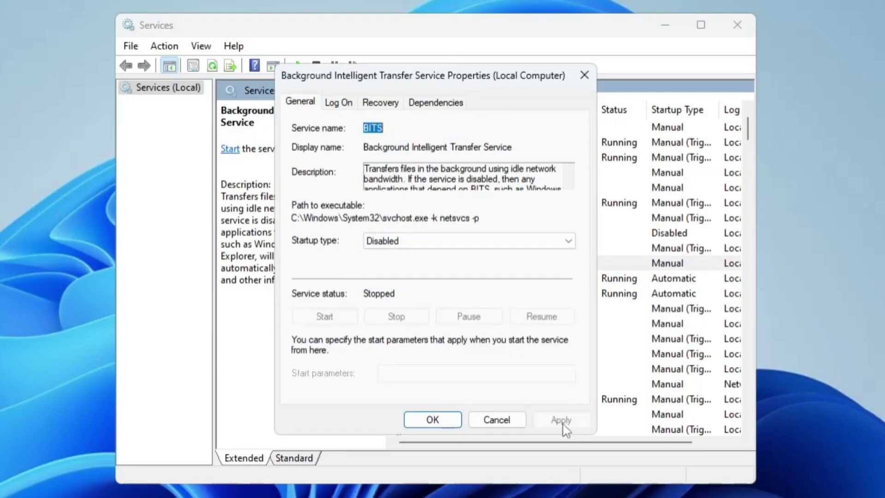
{"action": "left_click", "coordinate": [432, 419]}
Step: Set BitLocker Drive Encryption Service's startup type to Disabled
{"action": "left_click", "coordinate": [424, 280]}
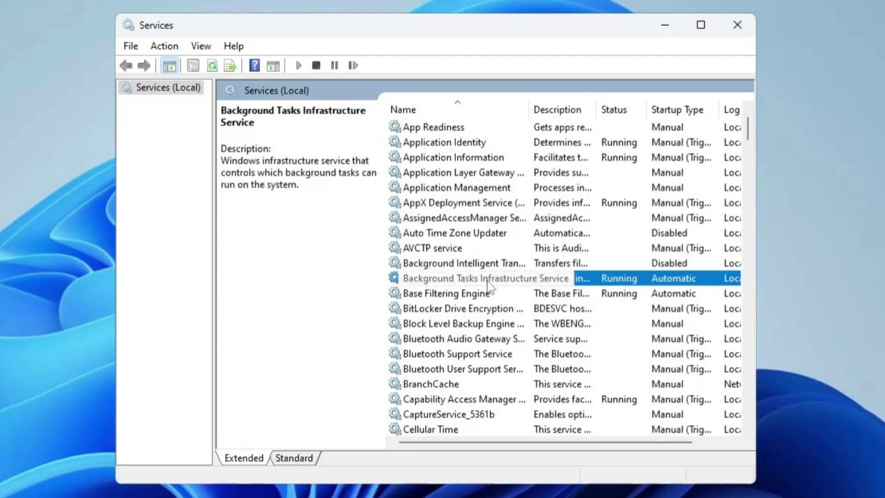
{"action": "left_click", "coordinate": [424, 296]}
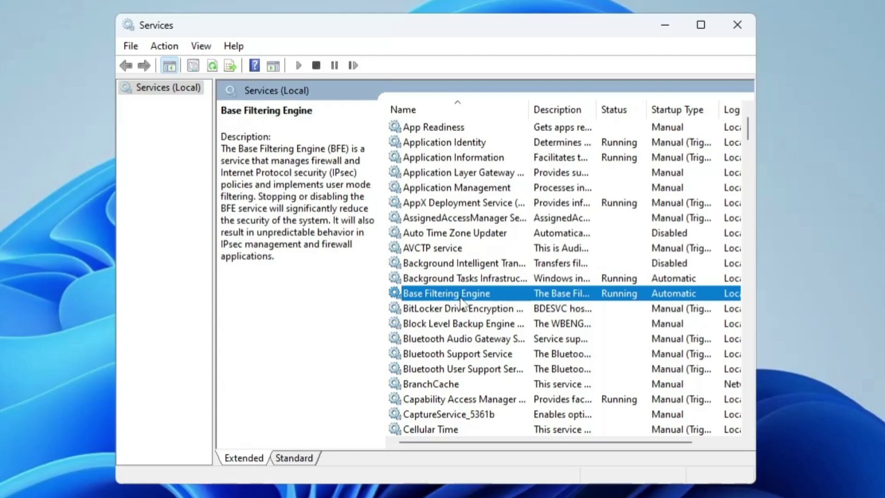
{"action": "left_click", "coordinate": [445, 311]}
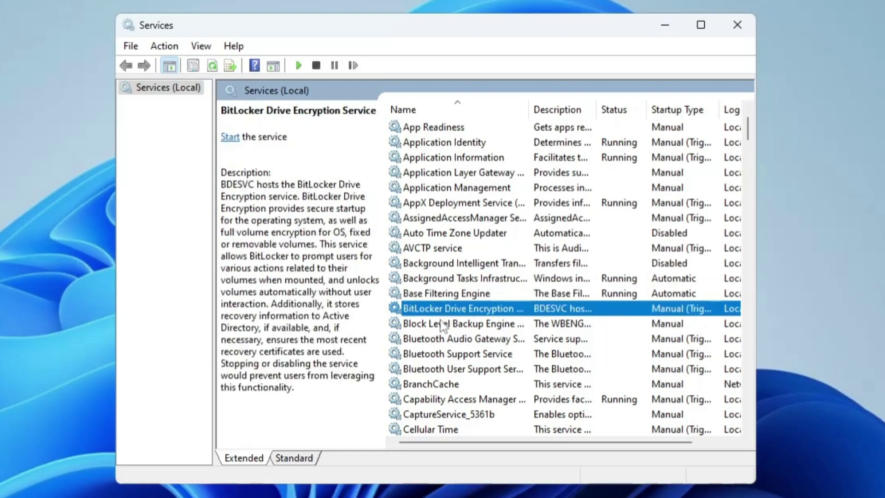
{"action": "left_click", "coordinate": [439, 341]}
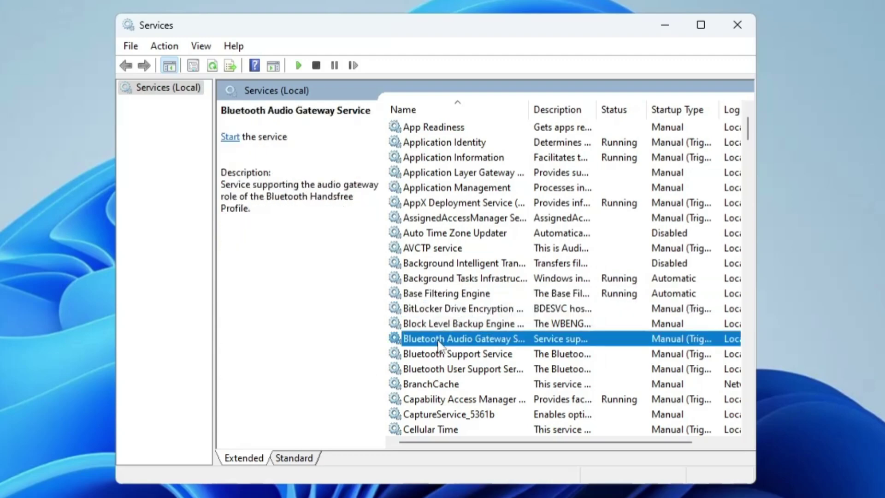
{"action": "double_click", "coordinate": [458, 311]}
{"action": "left_click", "coordinate": [429, 241]}
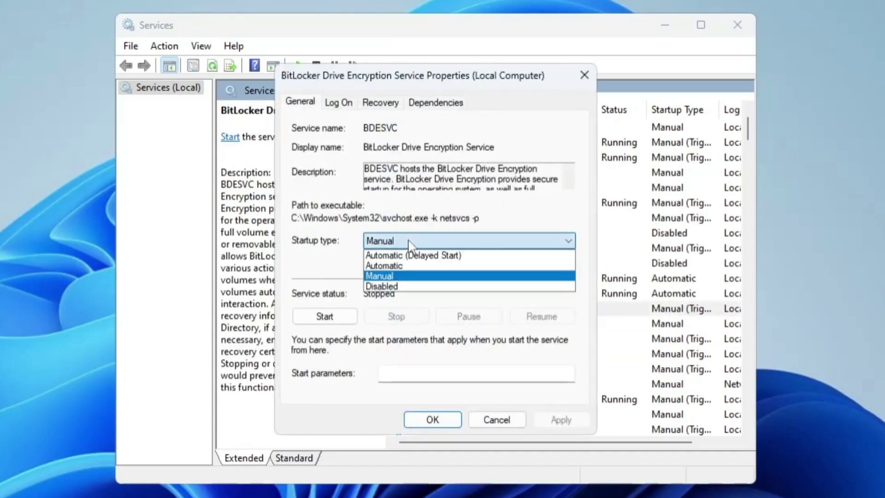
{"action": "left_click", "coordinate": [389, 287]}
{"action": "left_click", "coordinate": [432, 419]}
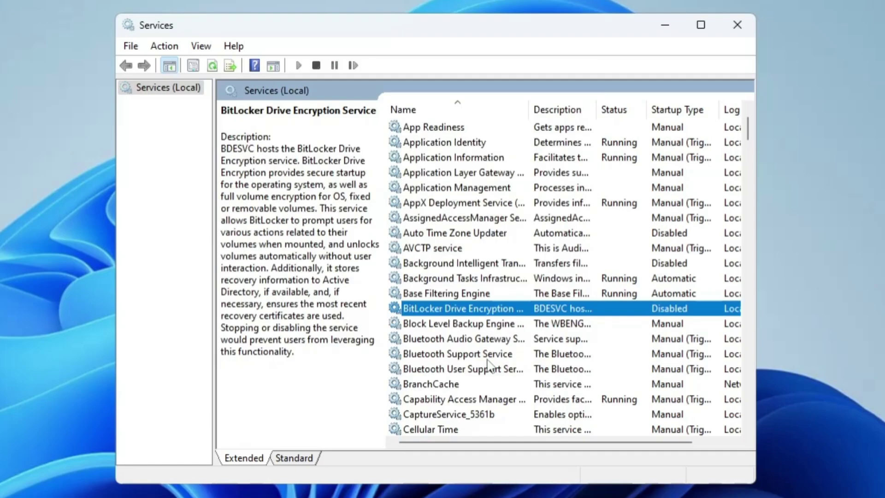
Step: Set SysMain's startup type to Disabled and stop the running service
{"action": "key", "text": "s"}
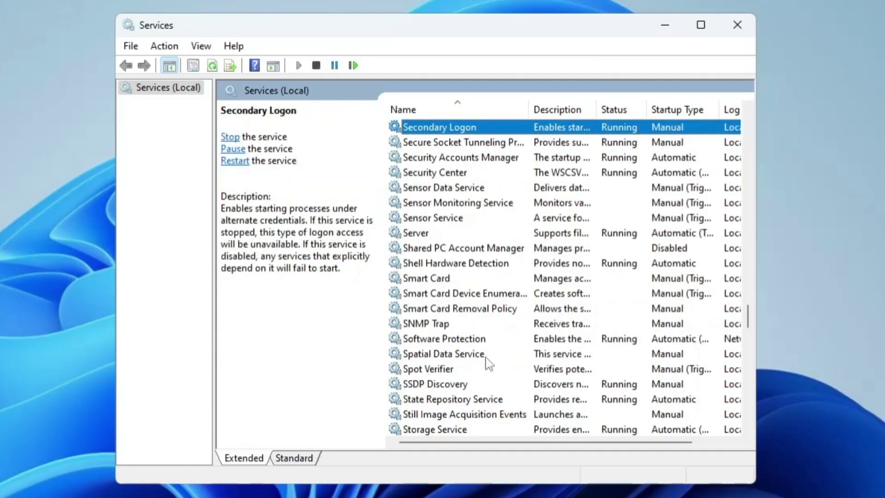
{"action": "scroll", "coordinate": [487, 363], "scroll_direction": "down", "scroll_amount": 2}
{"action": "left_click", "coordinate": [434, 385]}
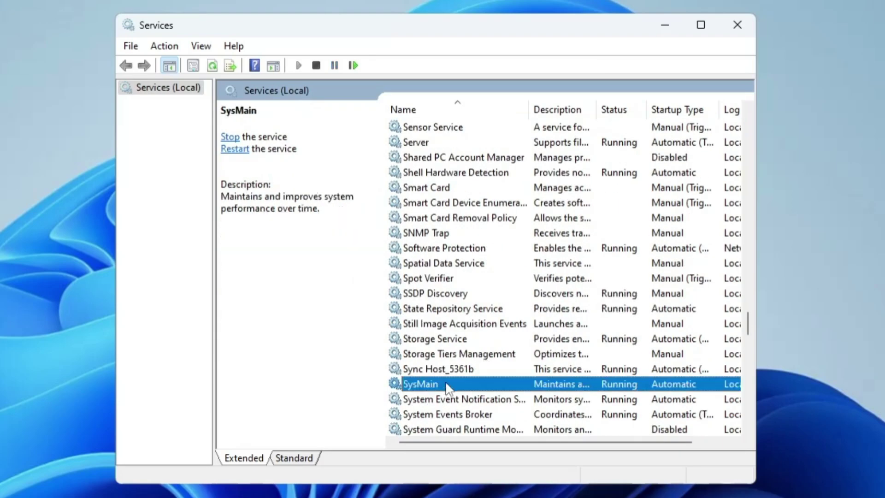
{"action": "double_click", "coordinate": [447, 385]}
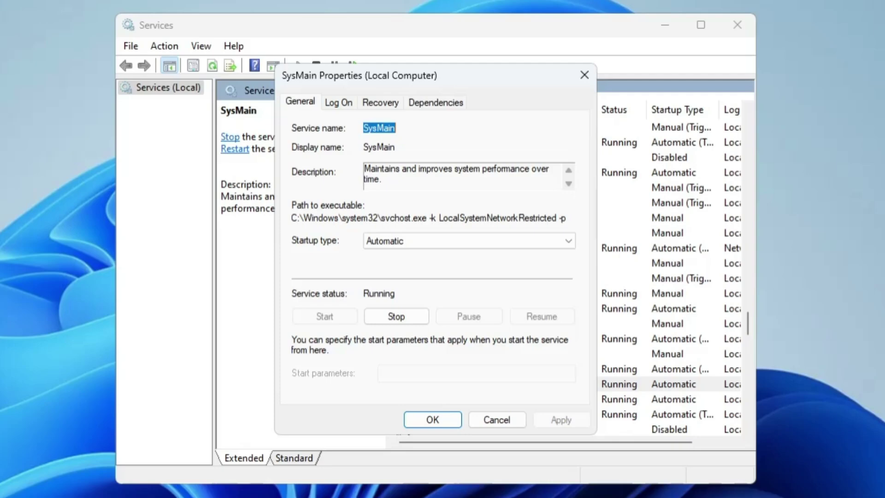
{"action": "left_click", "coordinate": [401, 242]}
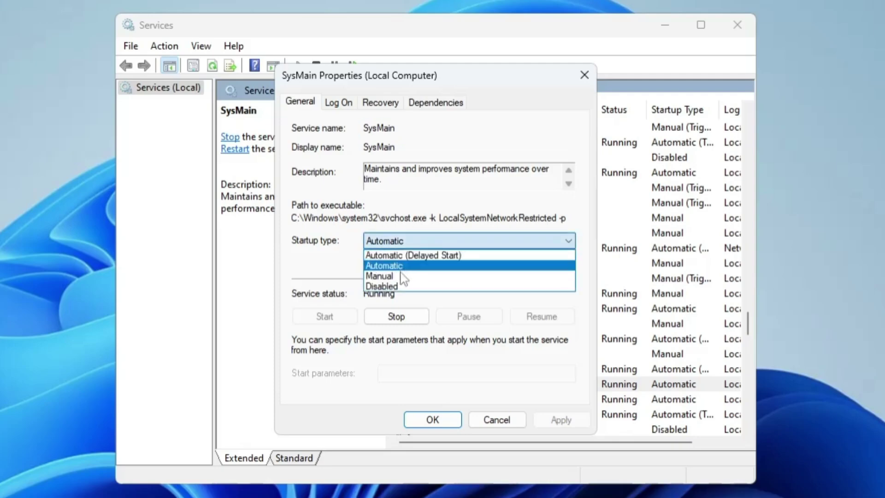
{"action": "left_click", "coordinate": [395, 286]}
{"action": "left_click", "coordinate": [400, 316]}
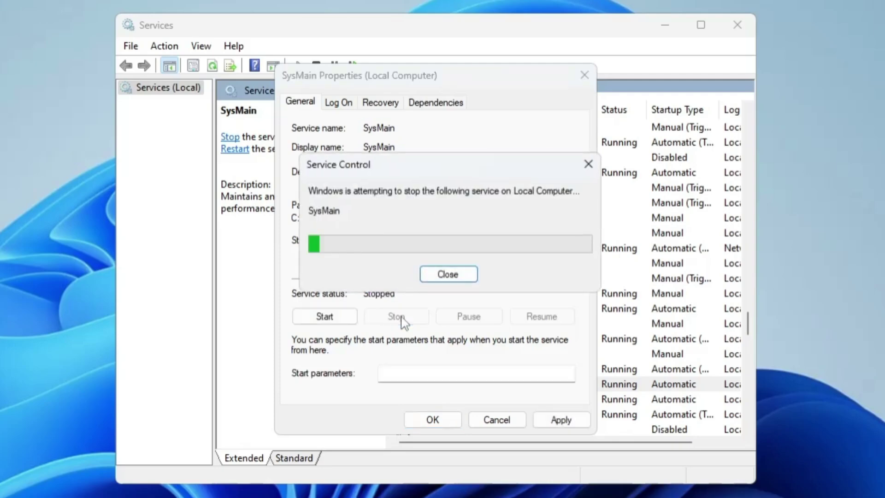
{"action": "left_click", "coordinate": [559, 420]}
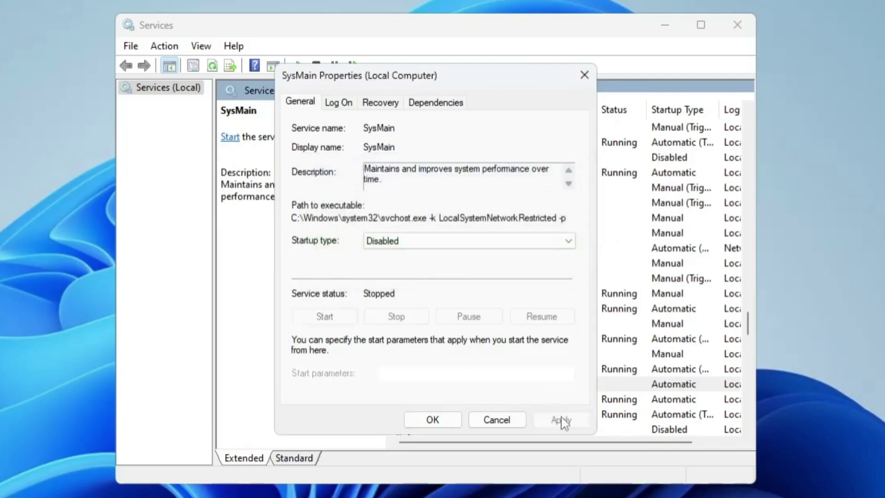
{"action": "left_click", "coordinate": [433, 420]}
Step: Jump to the W services and review the Windows Search service details
{"action": "key", "text": "w"}
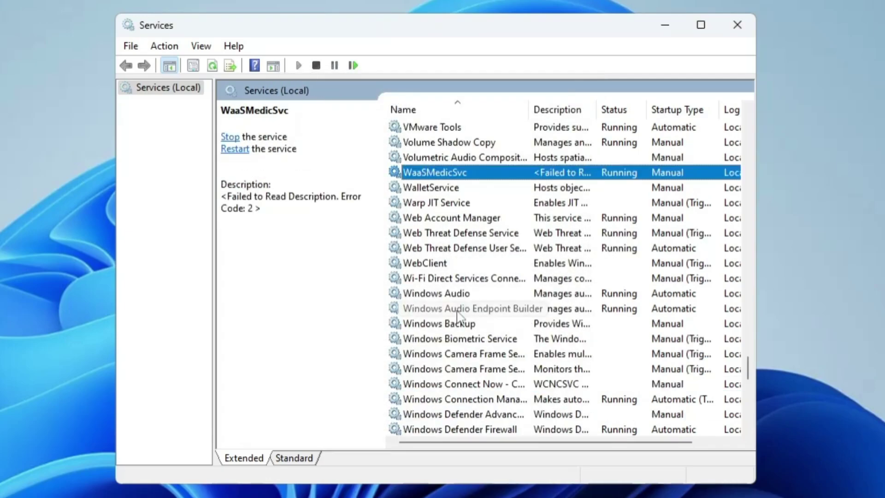
{"action": "scroll", "coordinate": [457, 316], "scroll_direction": "down", "scroll_amount": 2}
{"action": "scroll", "coordinate": [457, 316], "scroll_direction": "down", "scroll_amount": 2}
{"action": "scroll", "coordinate": [457, 316], "scroll_direction": "down", "scroll_amount": 3}
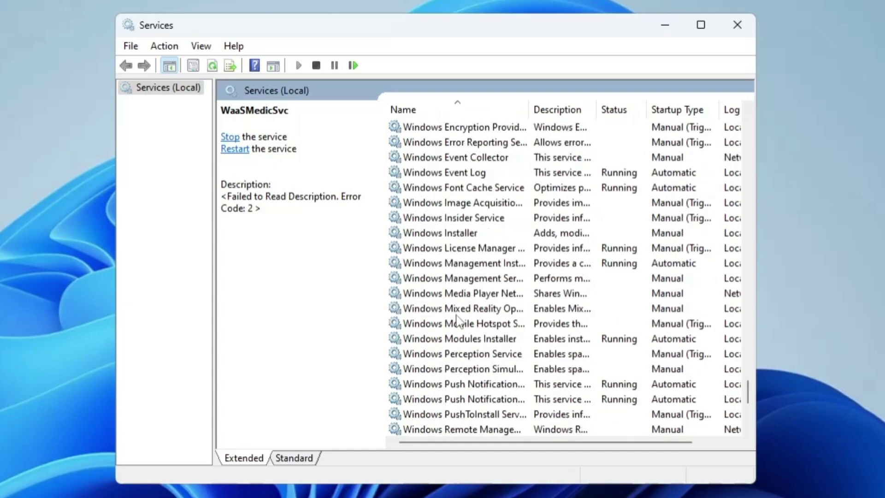
{"action": "scroll", "coordinate": [457, 321], "scroll_direction": "down", "scroll_amount": 3}
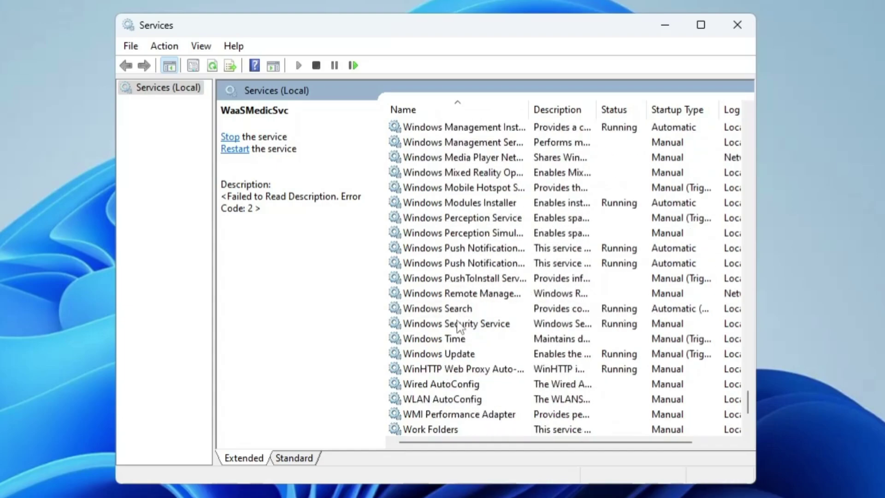
{"action": "scroll", "coordinate": [457, 327], "scroll_direction": "down", "scroll_amount": 2}
{"action": "scroll", "coordinate": [463, 220], "scroll_direction": "down", "scroll_amount": 1}
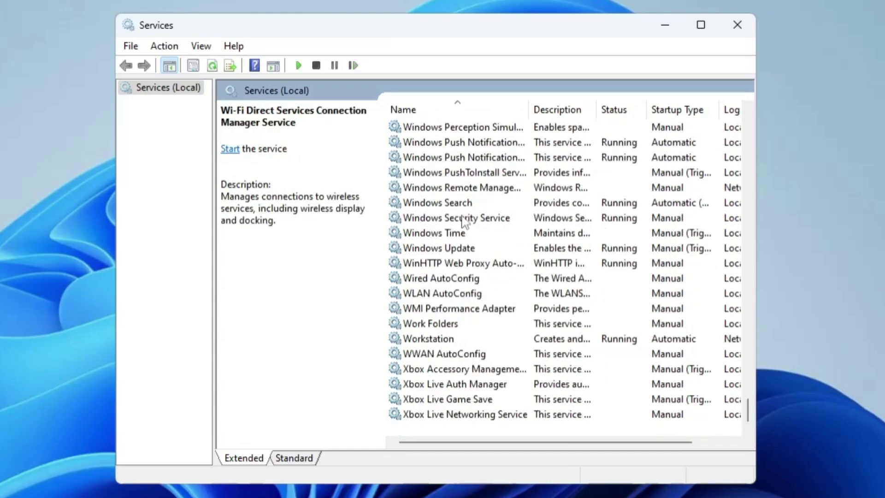
{"action": "left_click", "coordinate": [461, 205]}
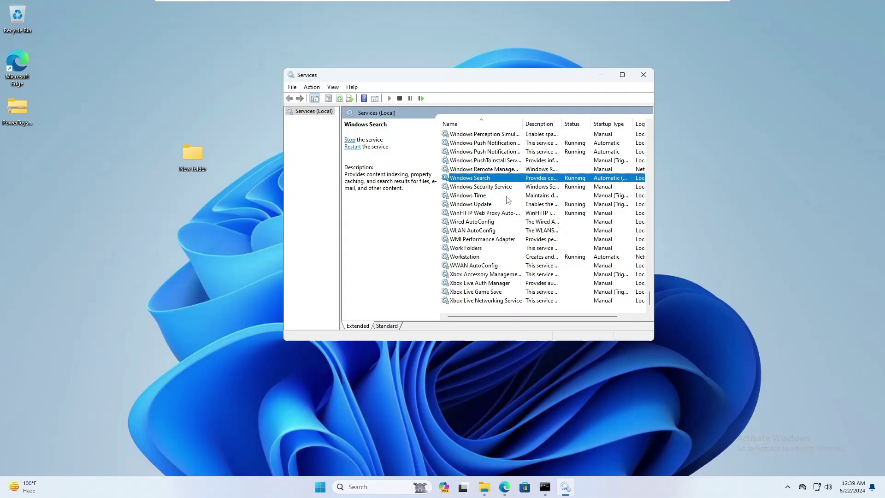
Step: Close Services, download Mem Reduct for Windows from memreduct.org in Edge and run the setup
{"action": "left_click", "coordinate": [643, 74]}
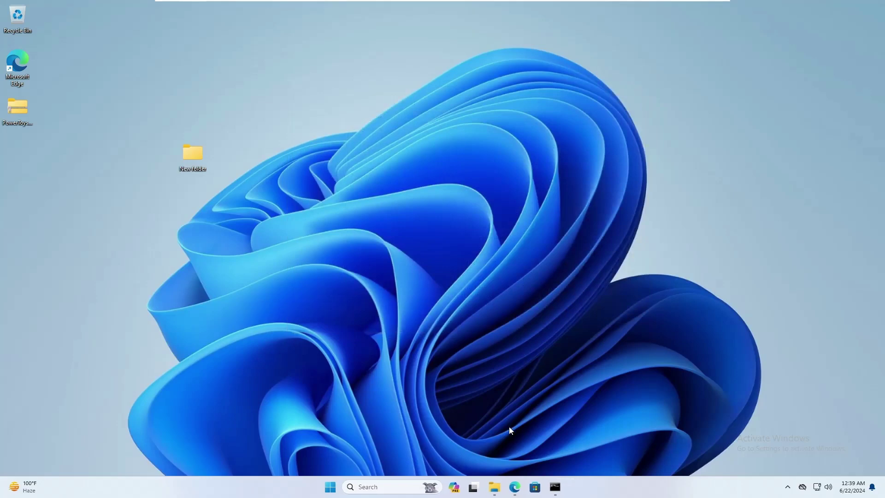
{"action": "left_click", "coordinate": [515, 487]}
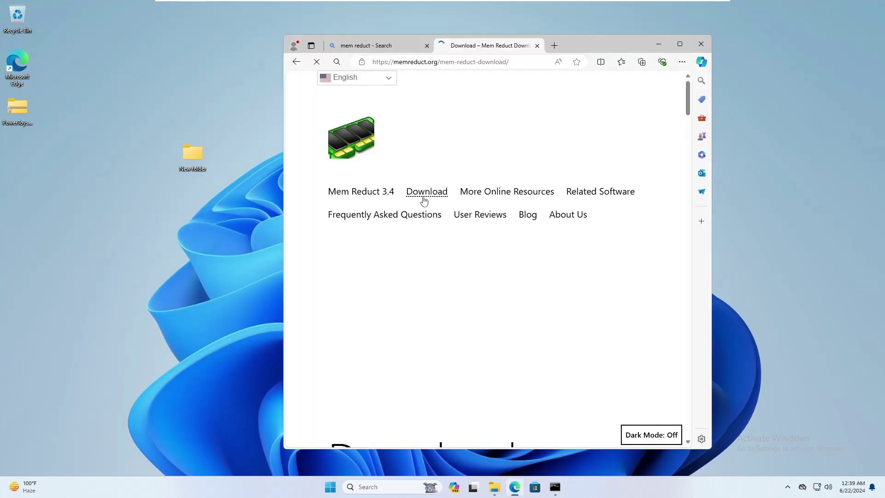
{"action": "scroll", "coordinate": [421, 200], "scroll_direction": "down", "scroll_amount": 5}
{"action": "scroll", "coordinate": [470, 144], "scroll_direction": "down", "scroll_amount": 2}
{"action": "scroll", "coordinate": [389, 228], "scroll_direction": "down", "scroll_amount": 2}
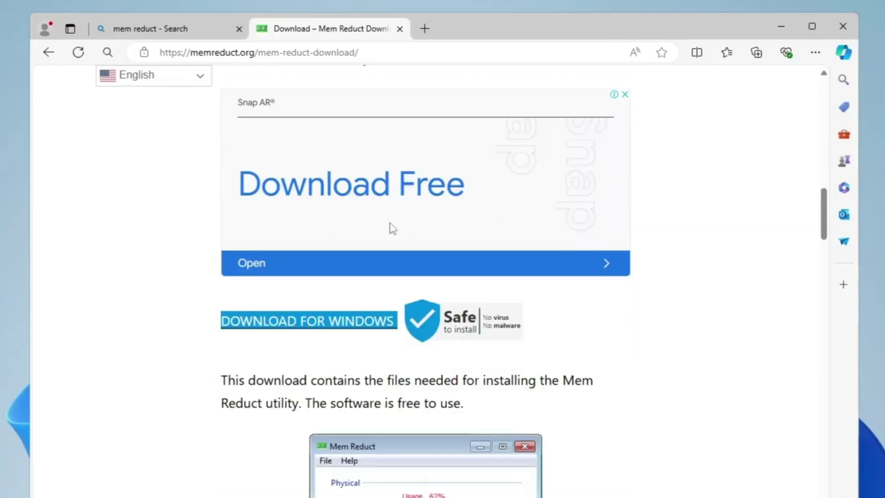
{"action": "scroll", "coordinate": [290, 227], "scroll_direction": "down", "scroll_amount": 2}
{"action": "left_click", "coordinate": [295, 197]}
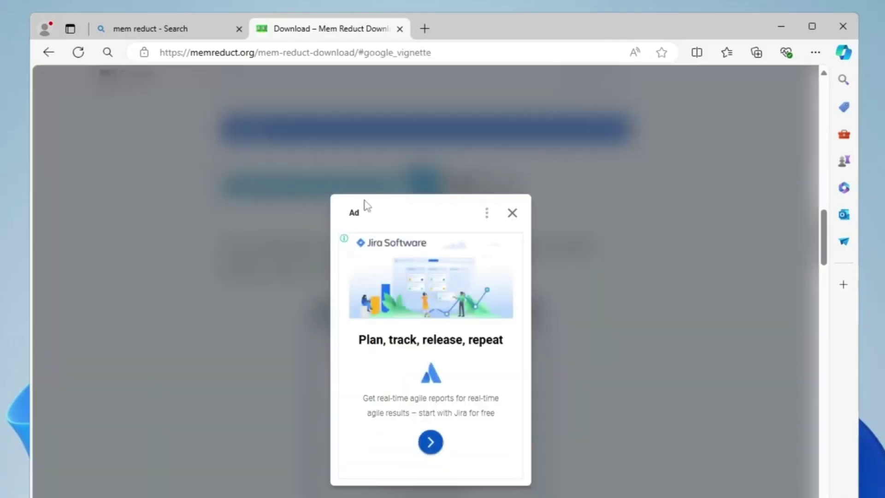
{"action": "left_click", "coordinate": [511, 213]}
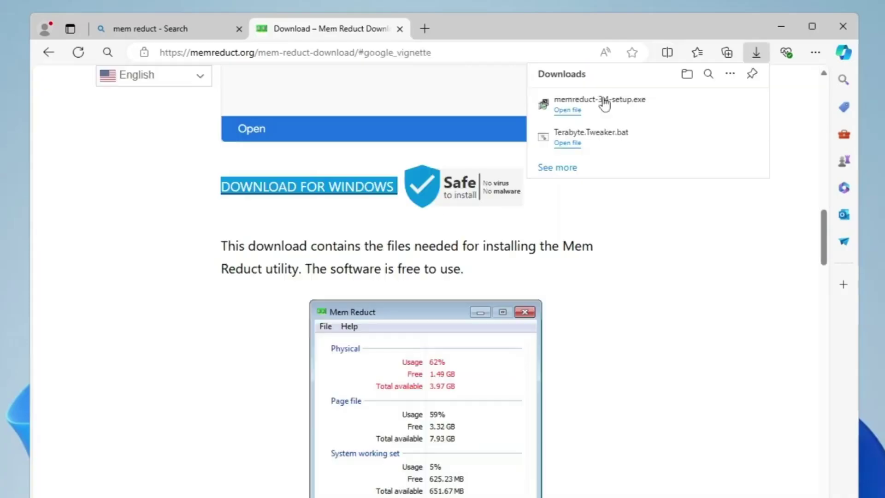
{"action": "left_click", "coordinate": [593, 116]}
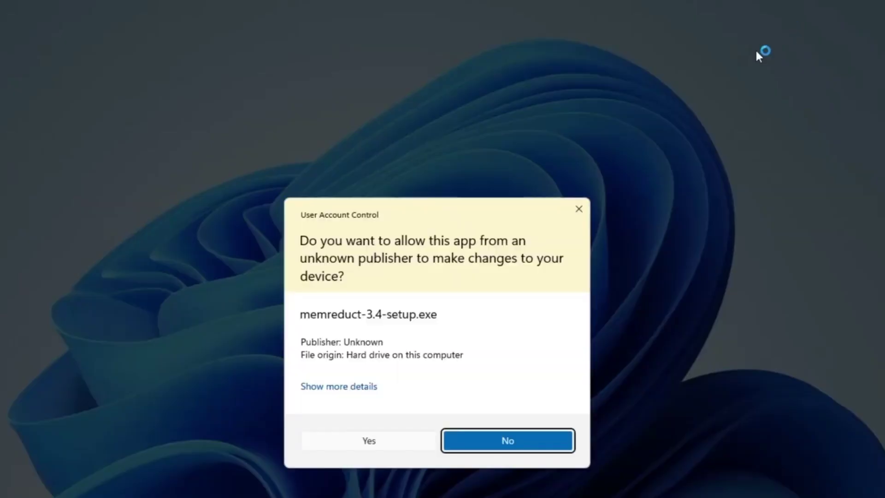
Step: Approve the UAC prompt, accept the license and install Mem Reduct to the default location
{"action": "left_click", "coordinate": [398, 442]}
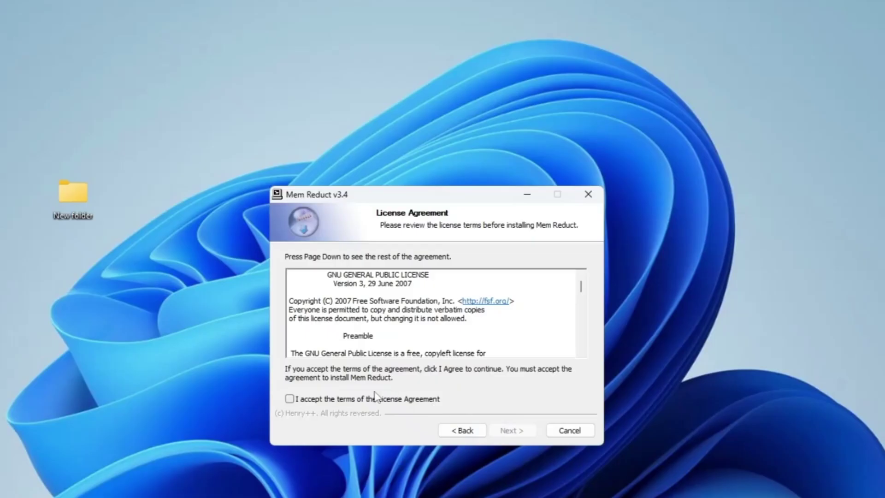
{"action": "left_click", "coordinate": [375, 398]}
{"action": "left_click", "coordinate": [509, 430]}
{"action": "left_click", "coordinate": [508, 430]}
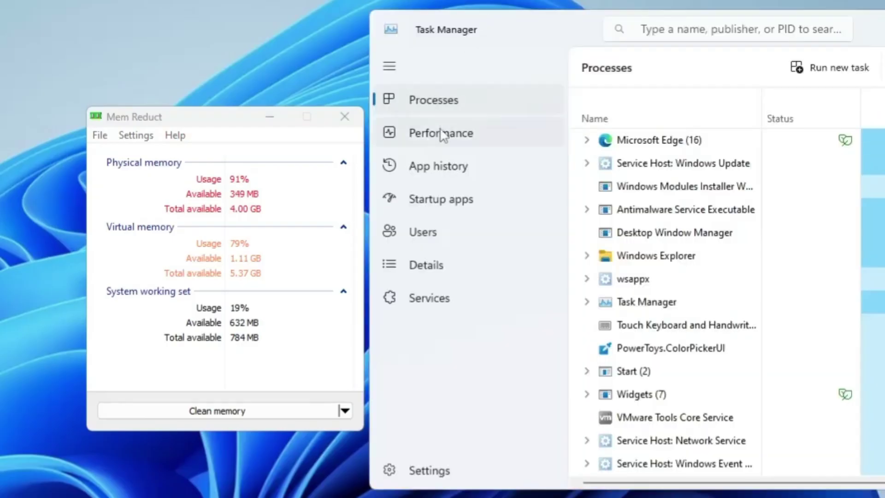
Step: Show the Memory graph under Task Manager's Performance view beside Mem Reduct
{"action": "left_click", "coordinate": [441, 133]}
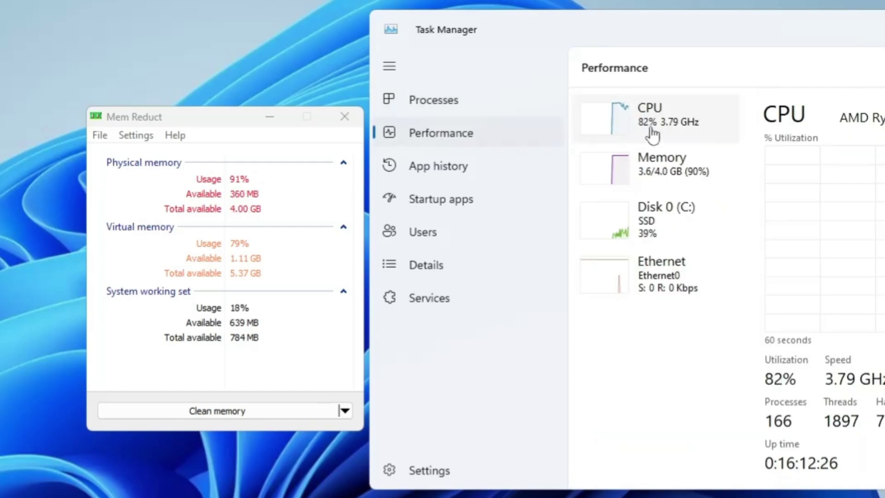
{"action": "left_click", "coordinate": [663, 173]}
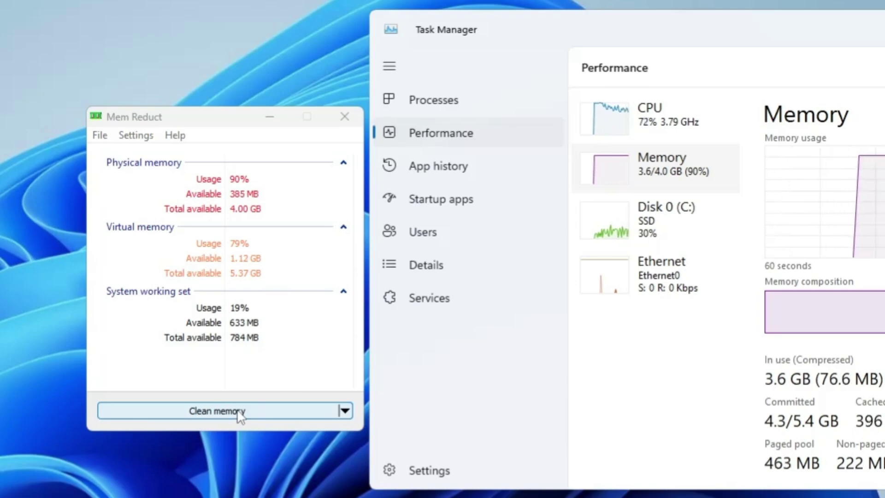
Step: Run Clean memory in Mem Reduct and confirm, dropping physical memory usage
{"action": "left_click", "coordinate": [217, 411]}
{"action": "left_click", "coordinate": [275, 307]}
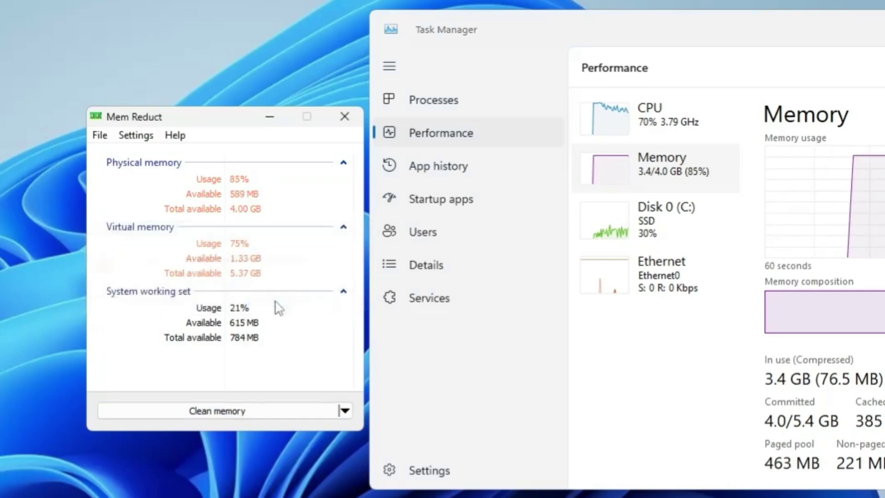